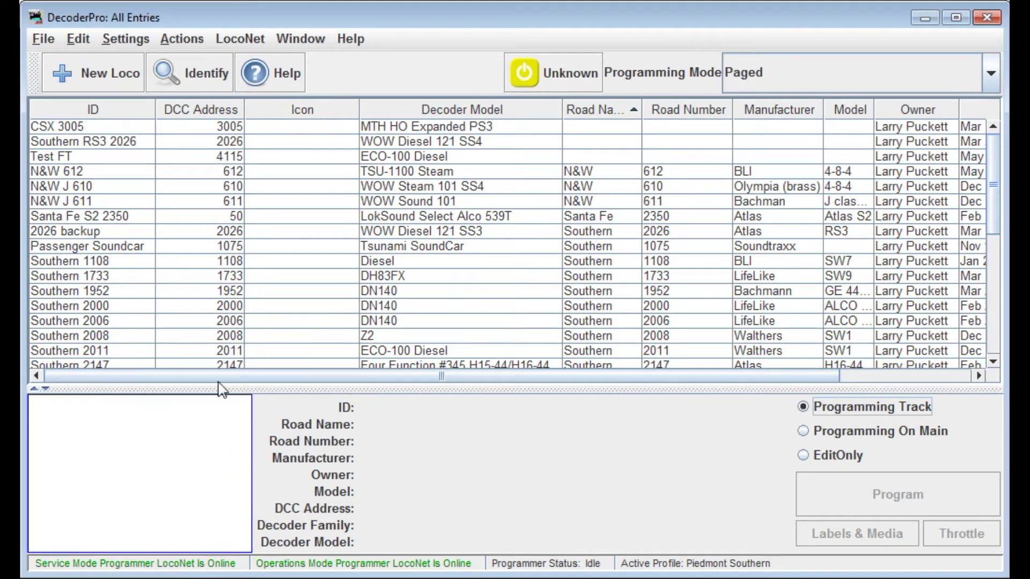
Select the Test FT locomotive in the roster and start programming it on the programming track
{"action": "left_click", "coordinate": [56, 158]}
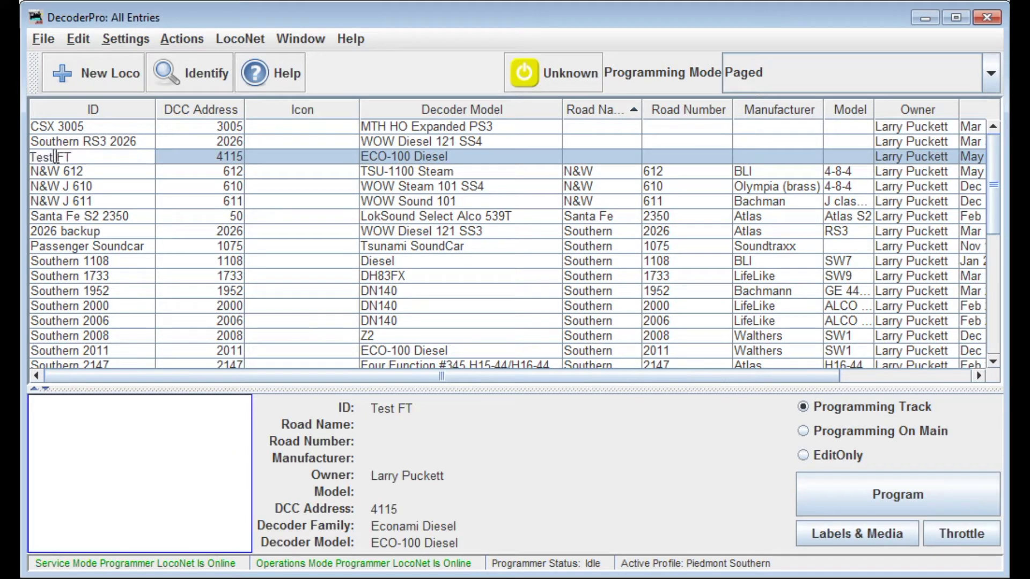
{"action": "left_click", "coordinate": [912, 501]}
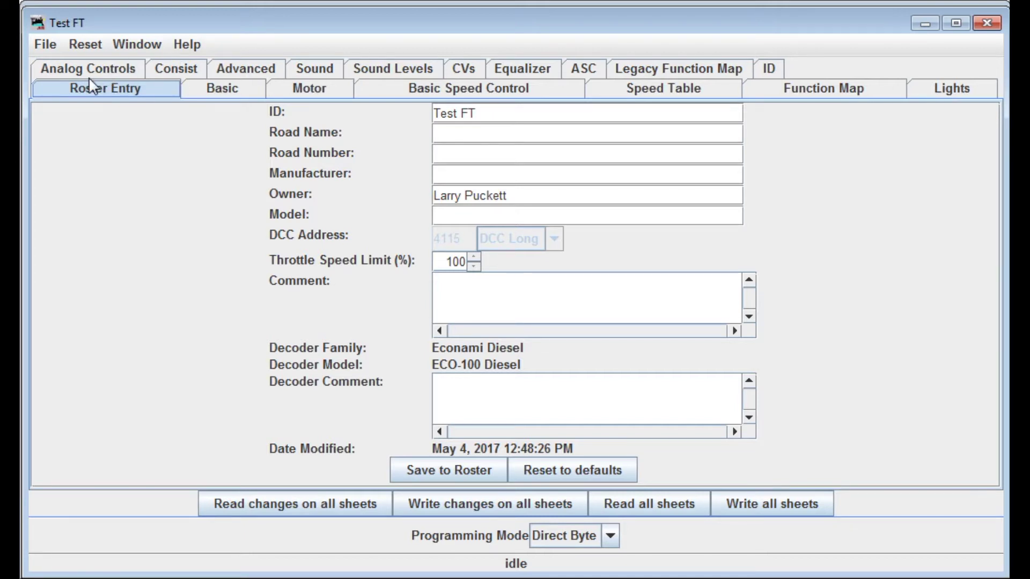
Switch the Test FT programmer from the Roster Entry sheet to the Advanced sheet
{"action": "left_click", "coordinate": [224, 71]}
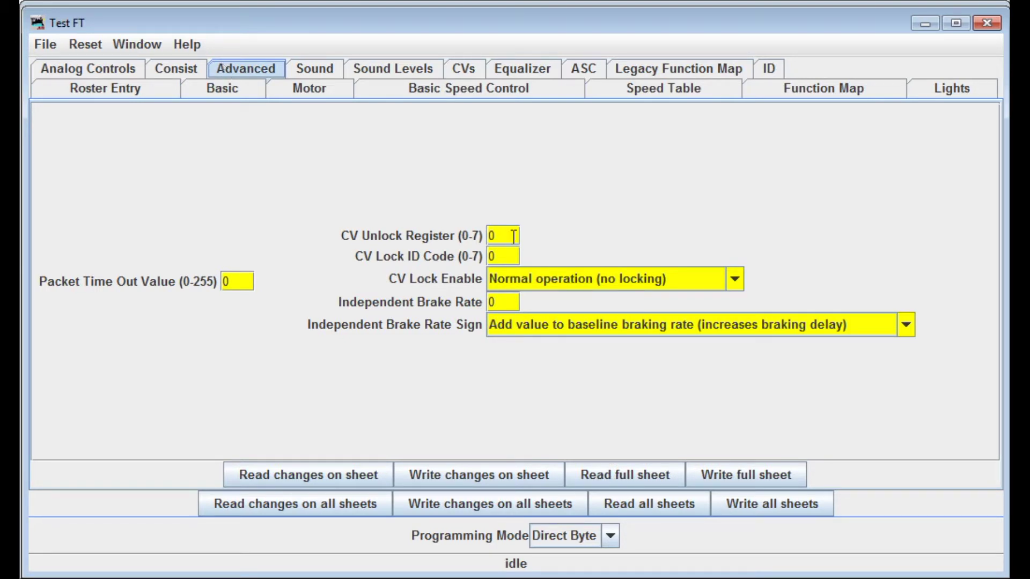
Look over the lock and brake rate settings and start editing the Packet Time Out Value
{"action": "mouse_move", "coordinate": [513, 237]}
{"action": "mouse_move", "coordinate": [224, 276]}
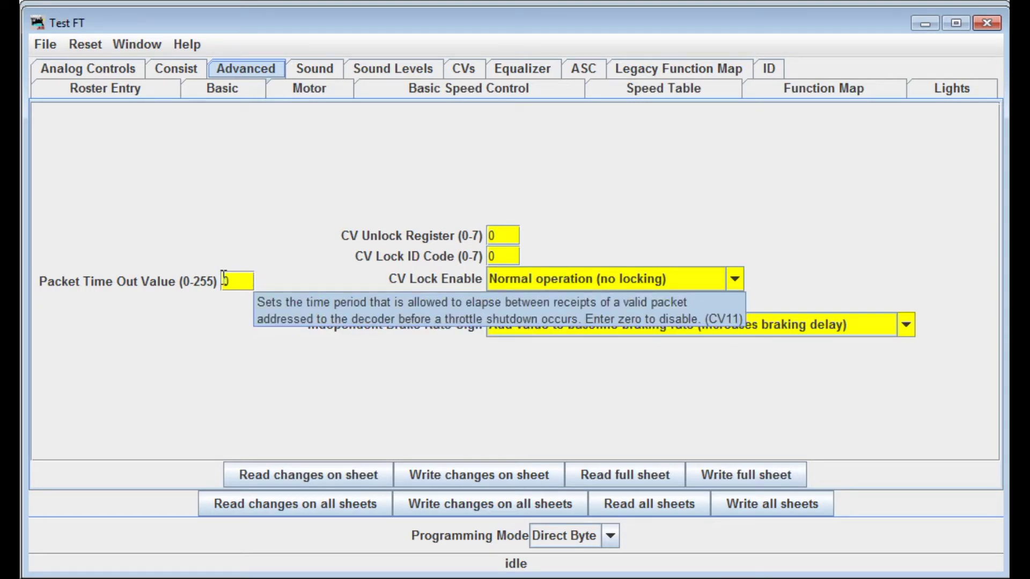
{"action": "left_click", "coordinate": [225, 279]}
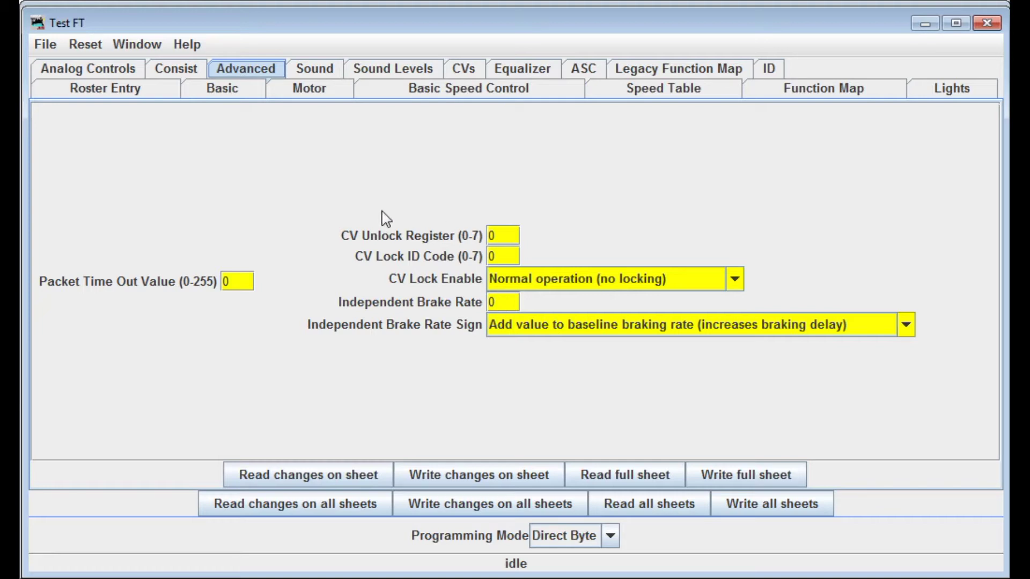
On the Sound sheet, keep Engine Notch Rate at RPM increasing every 7 speed steps
{"action": "left_click", "coordinate": [319, 72]}
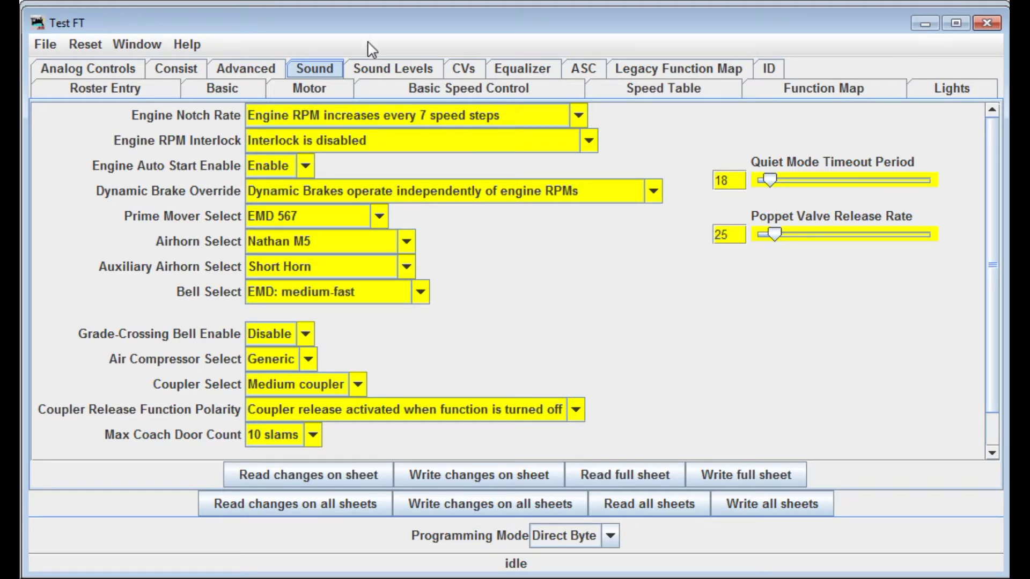
{"action": "left_click", "coordinate": [580, 116]}
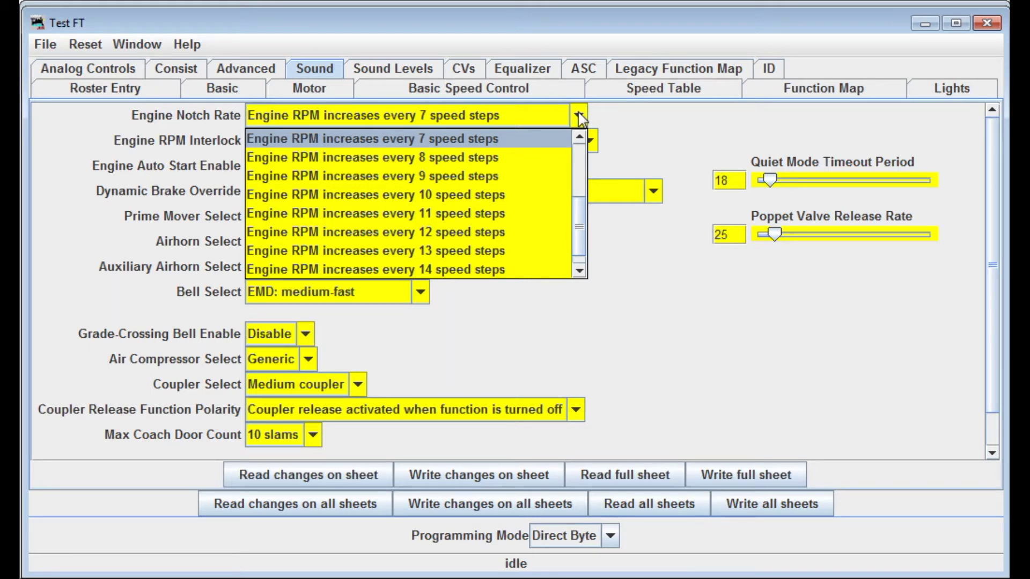
{"action": "left_click_drag", "start_coordinate": [577, 234], "coordinate": [581, 176]}
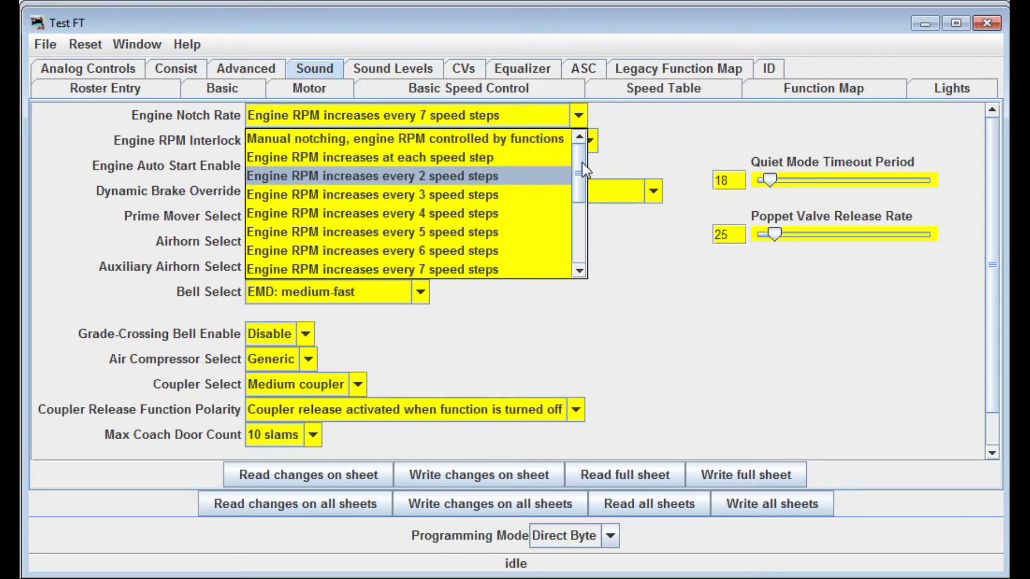
{"action": "left_click_drag", "start_coordinate": [582, 171], "coordinate": [574, 289]}
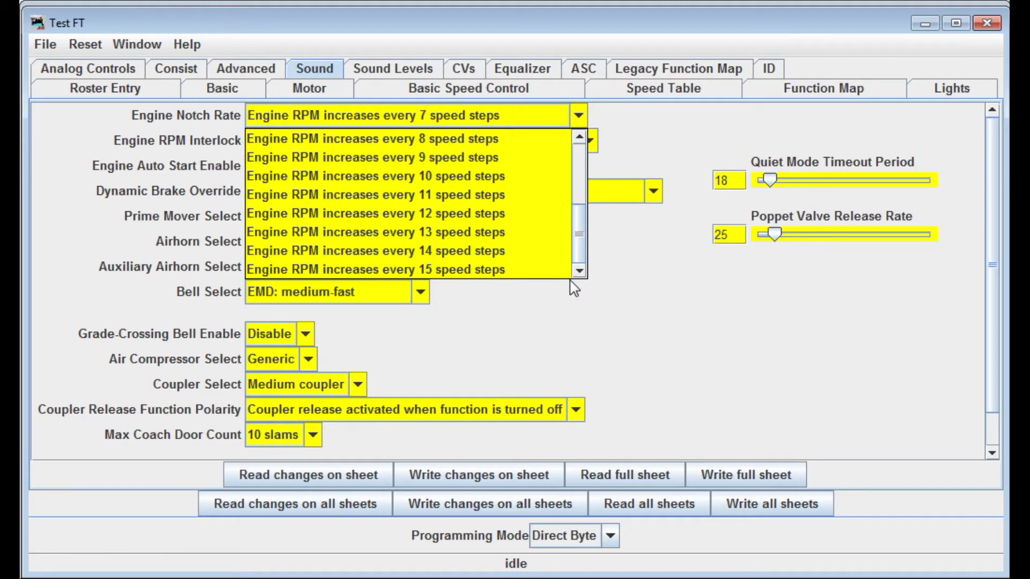
{"action": "left_click_drag", "start_coordinate": [574, 289], "coordinate": [592, 200]}
{"action": "left_click", "coordinate": [438, 190]}
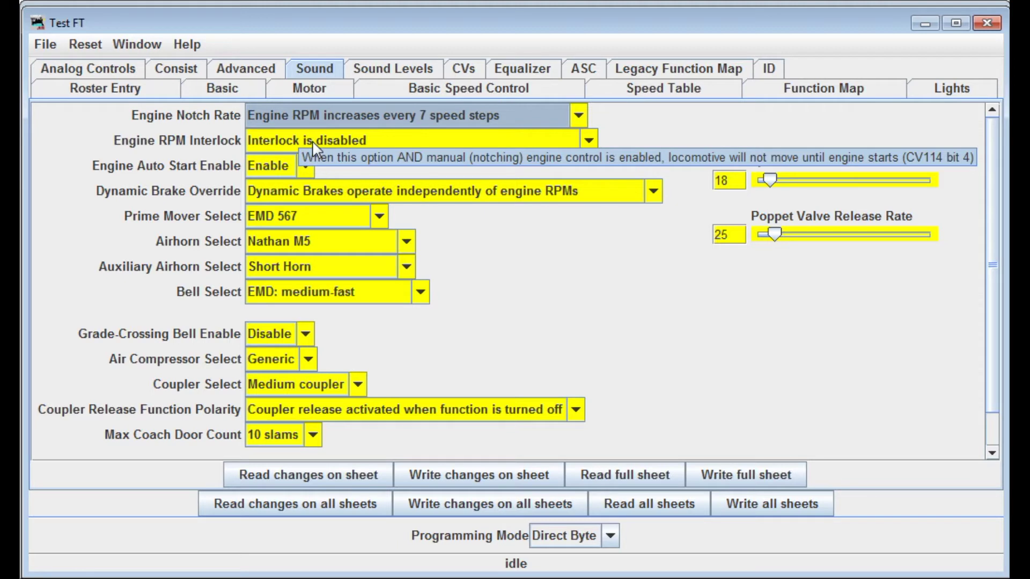
{"action": "left_click", "coordinate": [276, 170]}
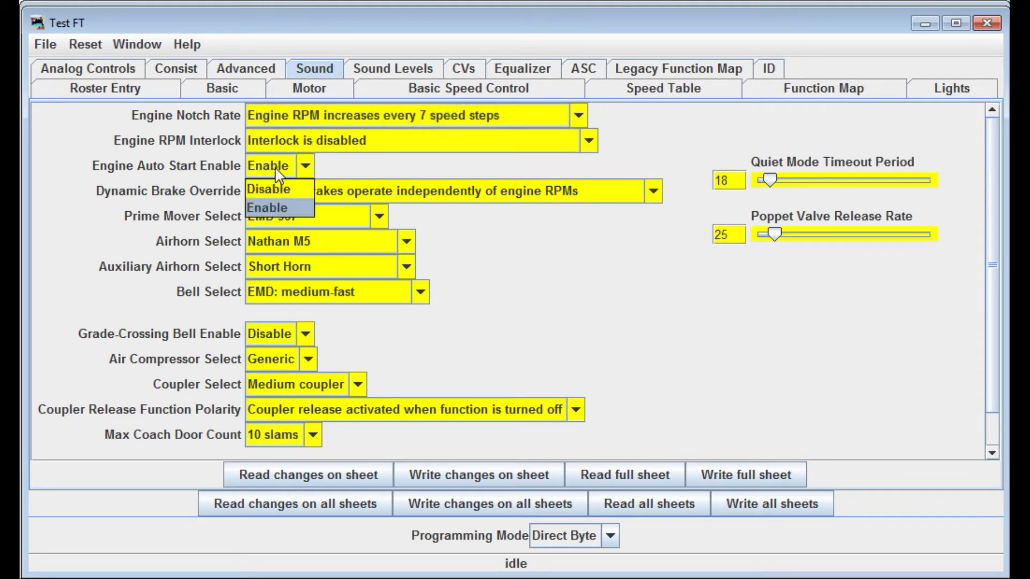
{"action": "left_click", "coordinate": [277, 172]}
{"action": "left_click", "coordinate": [277, 172]}
{"action": "left_click", "coordinate": [274, 166]}
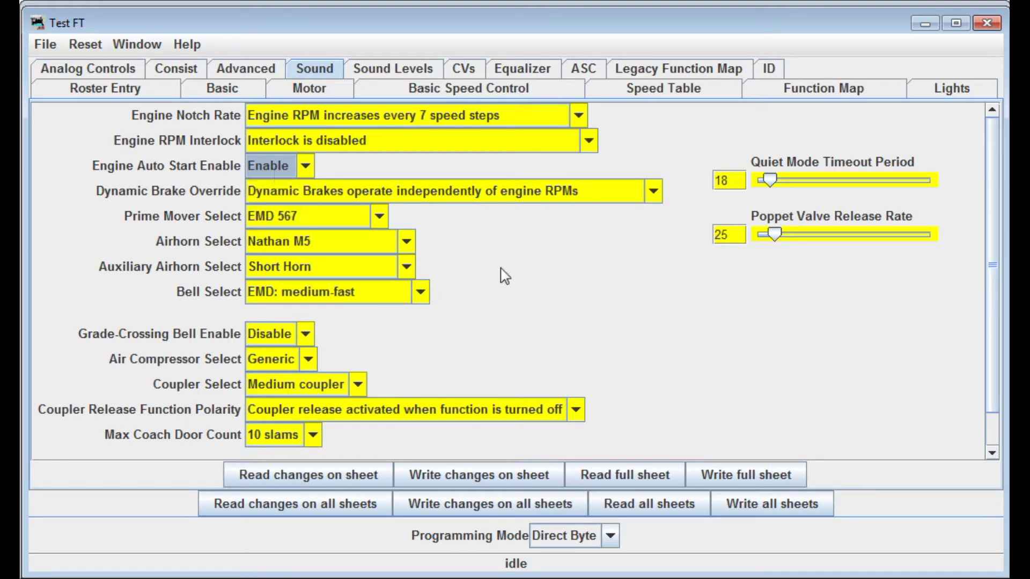
{"action": "left_click", "coordinate": [578, 195]}
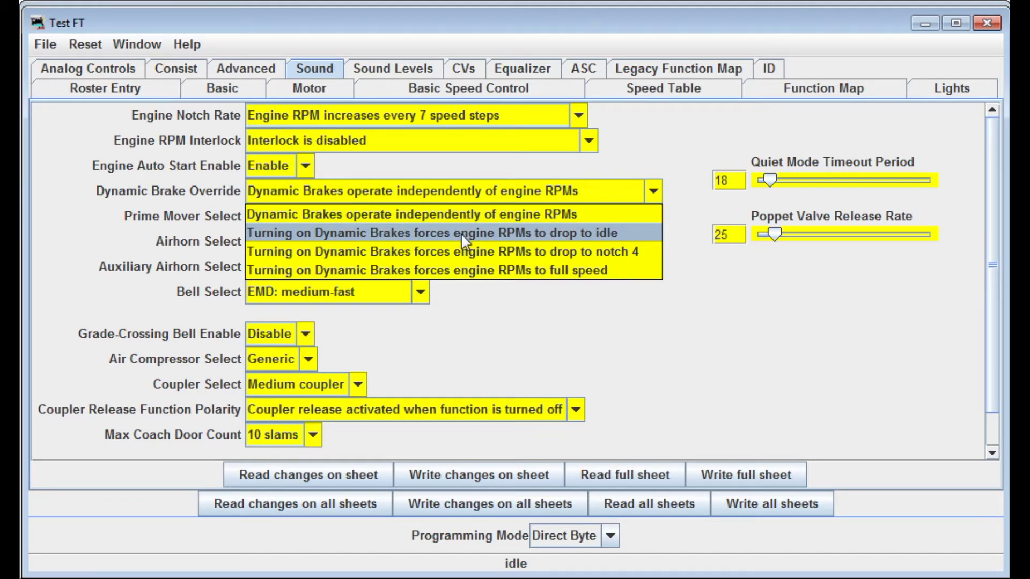
{"action": "left_click", "coordinate": [509, 292]}
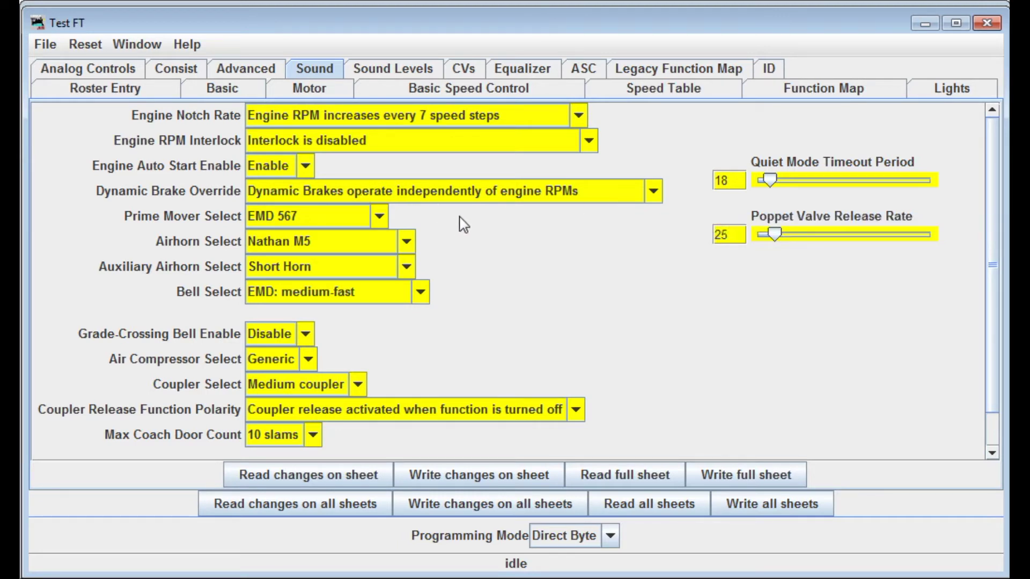
{"action": "left_click", "coordinate": [380, 218]}
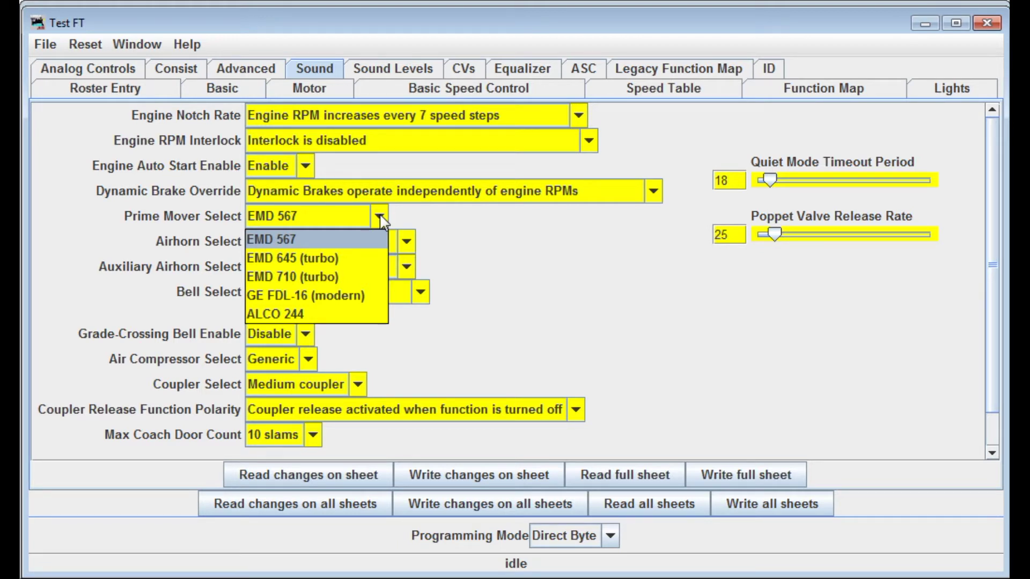
Keep EMD 567 prime mover and Nathan M5 airhorn, and set the auxiliary airhorn to Nathan M5
{"action": "left_click", "coordinate": [380, 218]}
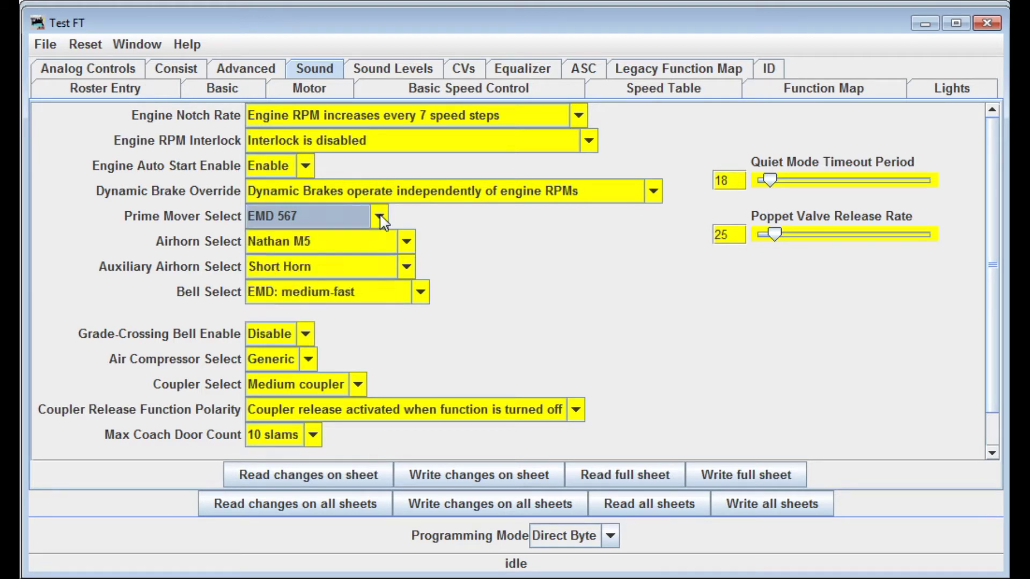
{"action": "left_click", "coordinate": [407, 243]}
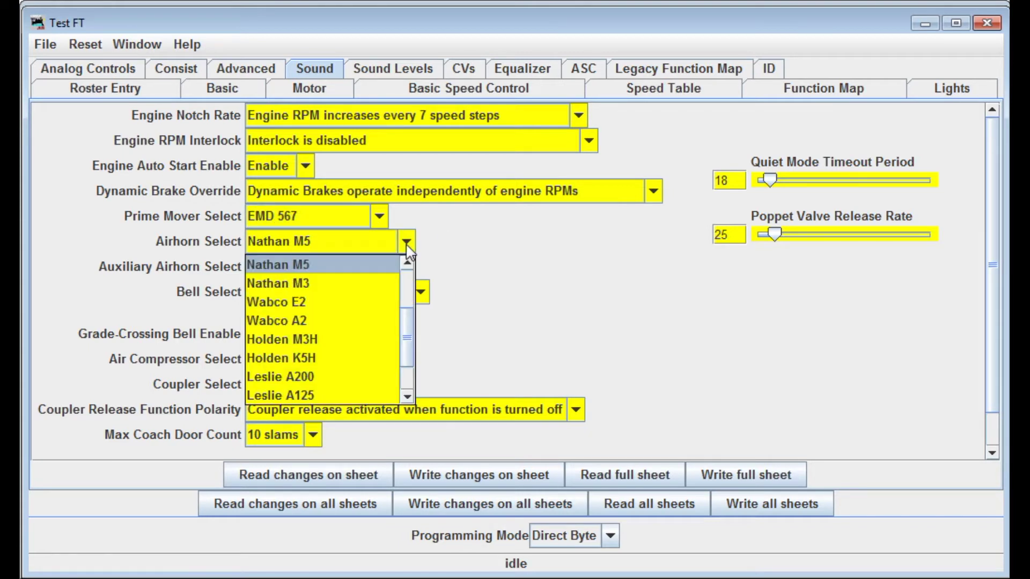
{"action": "mouse_move", "coordinate": [416, 340]}
{"action": "left_mouse_down"}
{"action": "mouse_move", "coordinate": [416, 270]}
{"action": "mouse_move", "coordinate": [411, 373]}
{"action": "mouse_move", "coordinate": [410, 336]}
{"action": "left_mouse_up"}
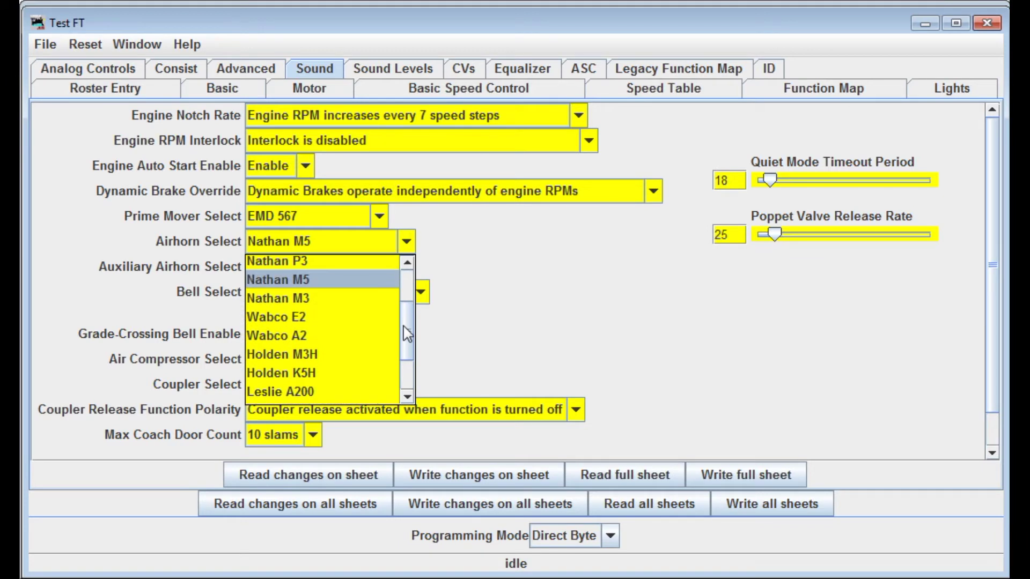
{"action": "left_click", "coordinate": [500, 305]}
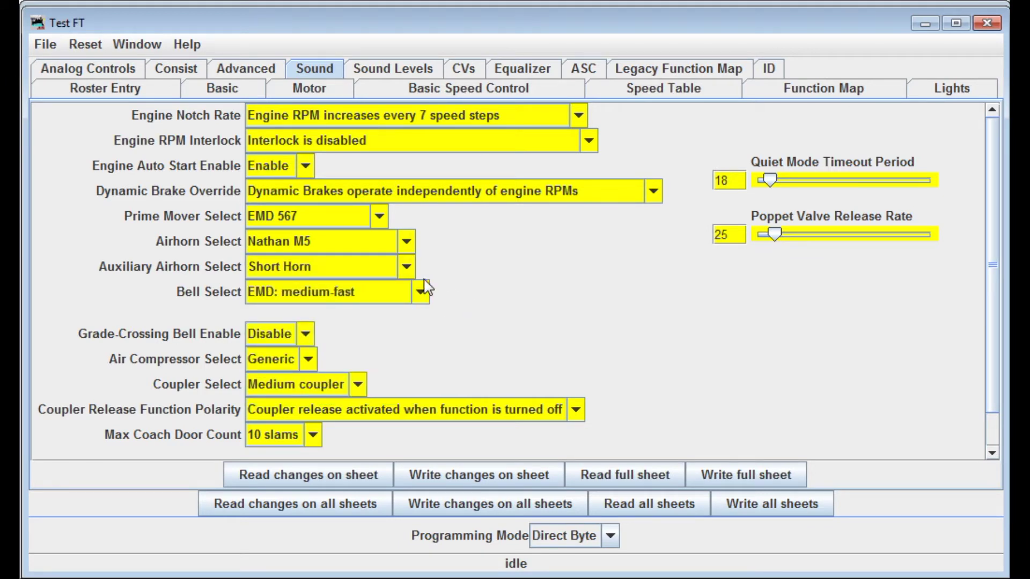
{"action": "left_click", "coordinate": [406, 267]}
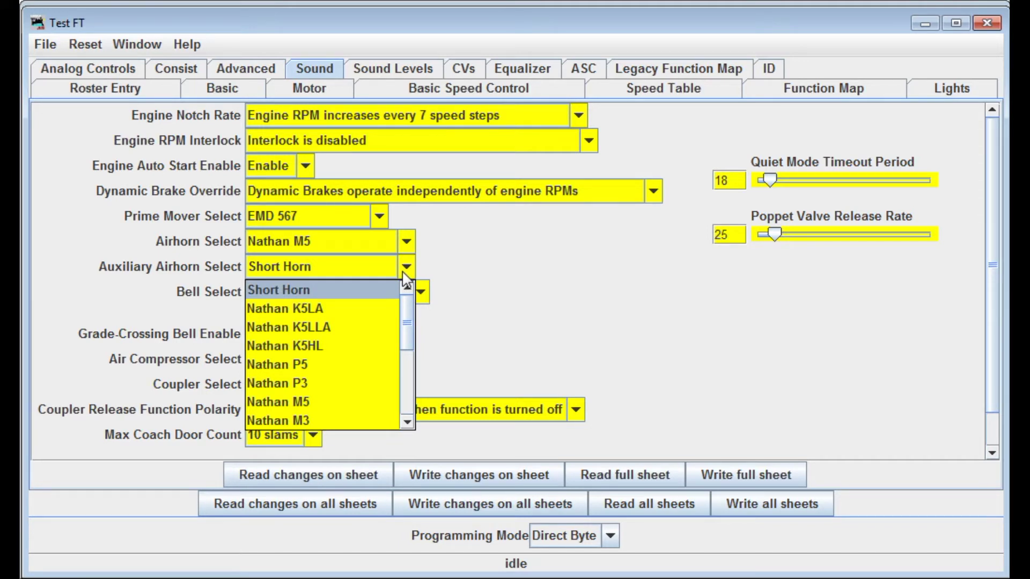
{"action": "left_click", "coordinate": [283, 397]}
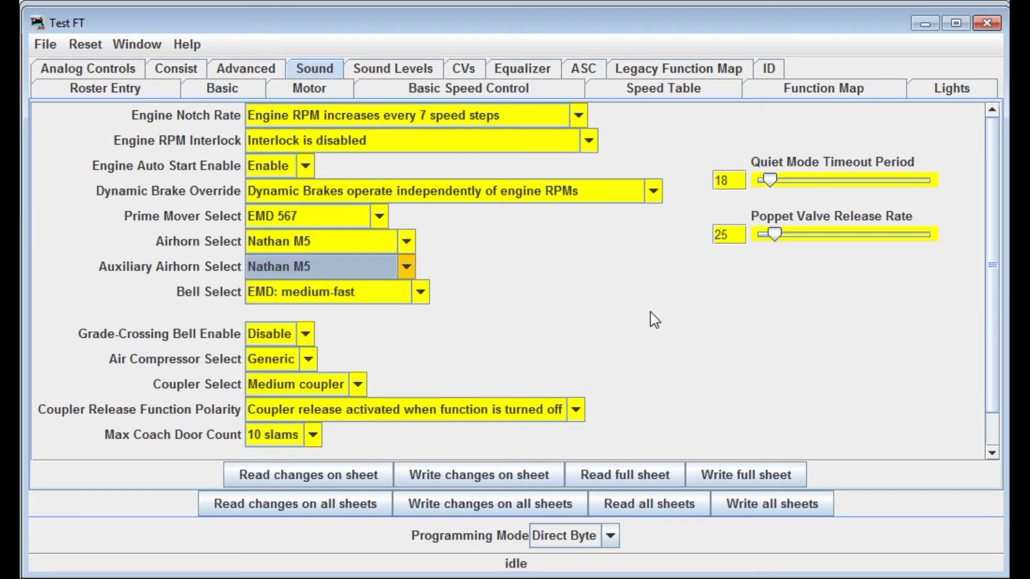
Set Bell Select to EMD: fast
{"action": "left_click", "coordinate": [302, 297]}
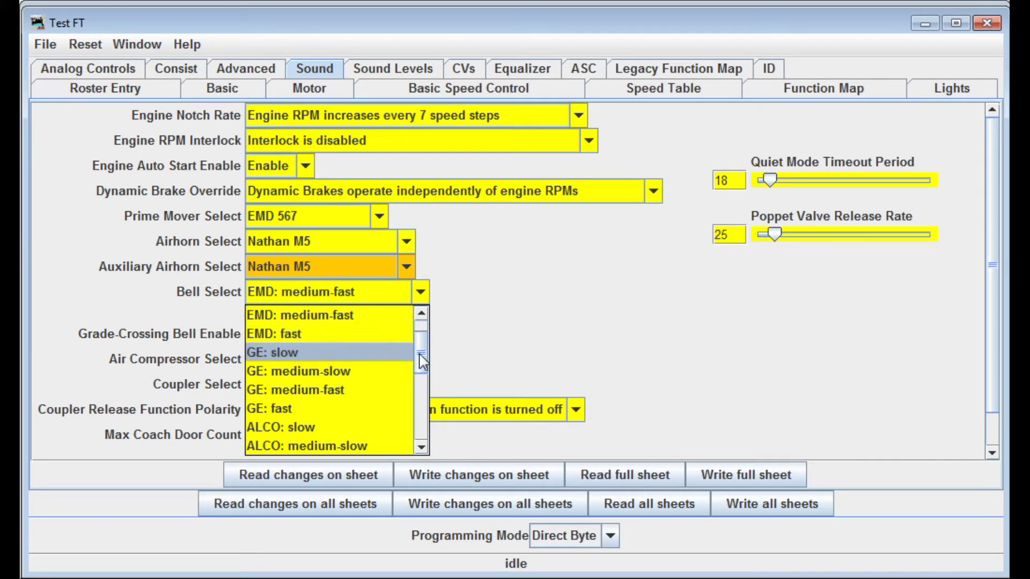
{"action": "left_click_drag", "start_coordinate": [421, 356], "coordinate": [427, 332]}
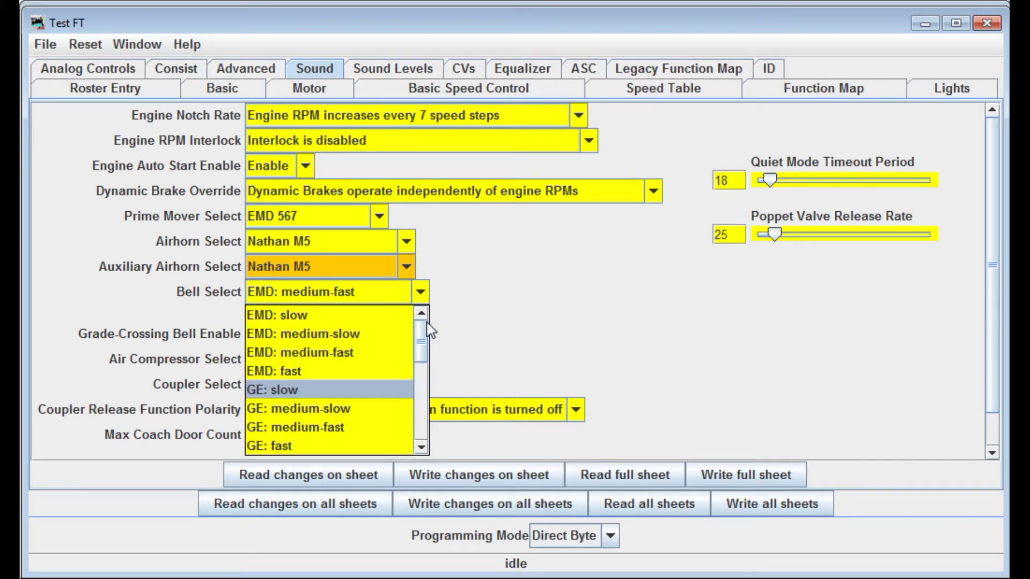
{"action": "left_click_drag", "start_coordinate": [426, 324], "coordinate": [429, 355]}
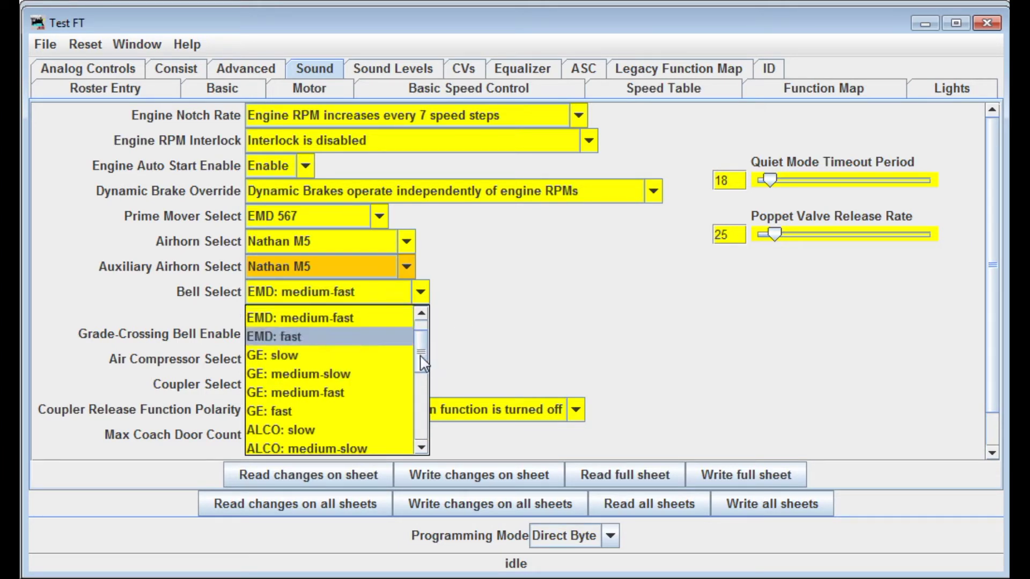
{"action": "left_click", "coordinate": [399, 337]}
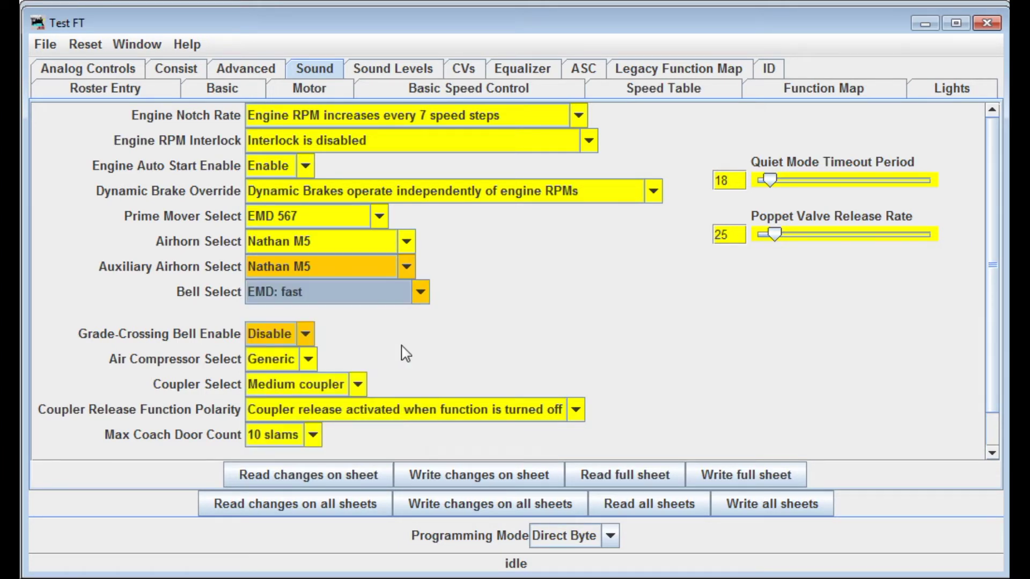
{"action": "left_click", "coordinate": [394, 290]}
Return the bell to EMD: medium-fast, keeping grade-crossing bell disabled and the Generic air compressor
{"action": "left_click", "coordinate": [314, 319]}
{"action": "left_click", "coordinate": [305, 335]}
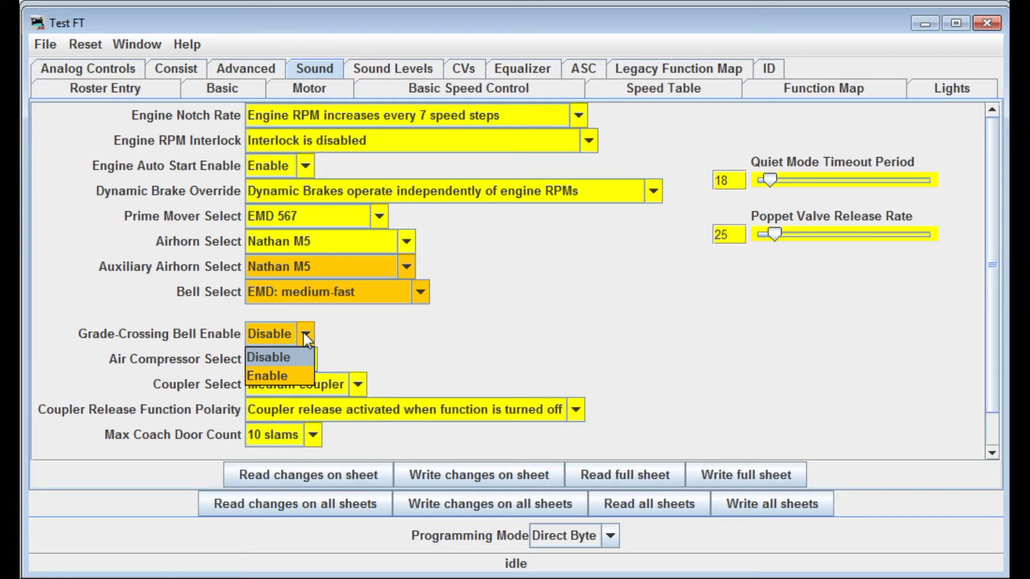
{"action": "left_click", "coordinate": [423, 356]}
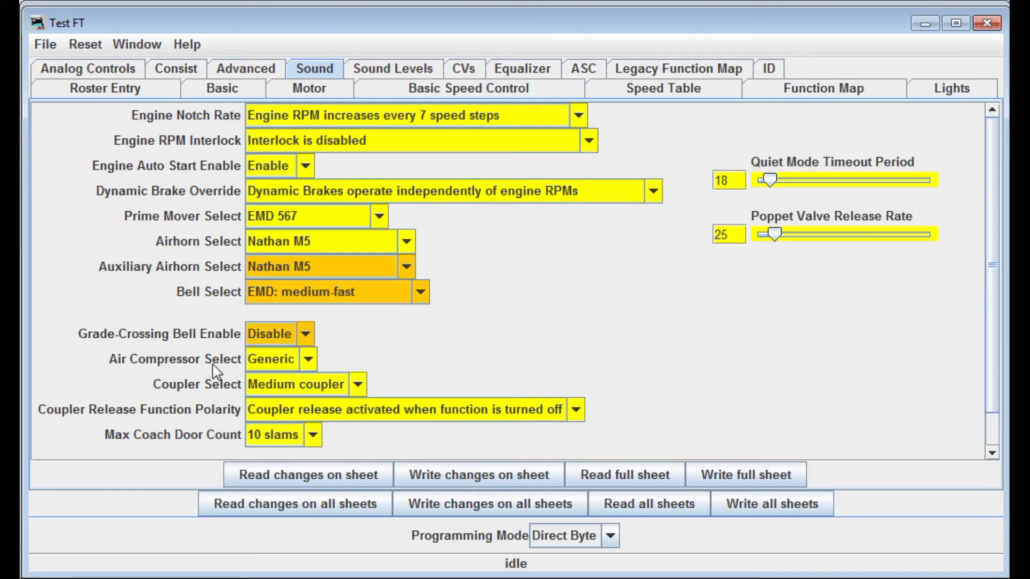
{"action": "left_click", "coordinate": [310, 363]}
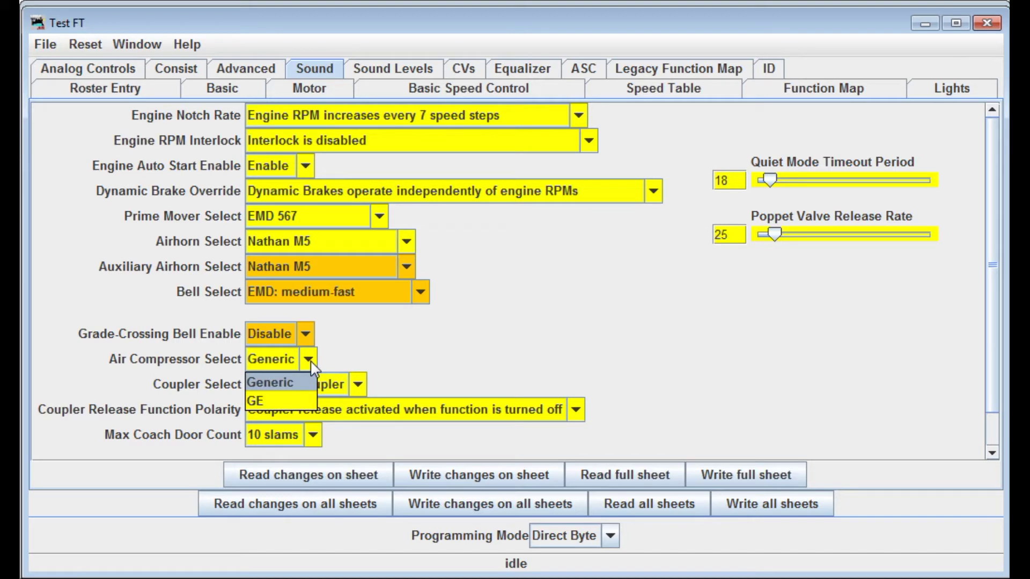
{"action": "left_click", "coordinate": [310, 365]}
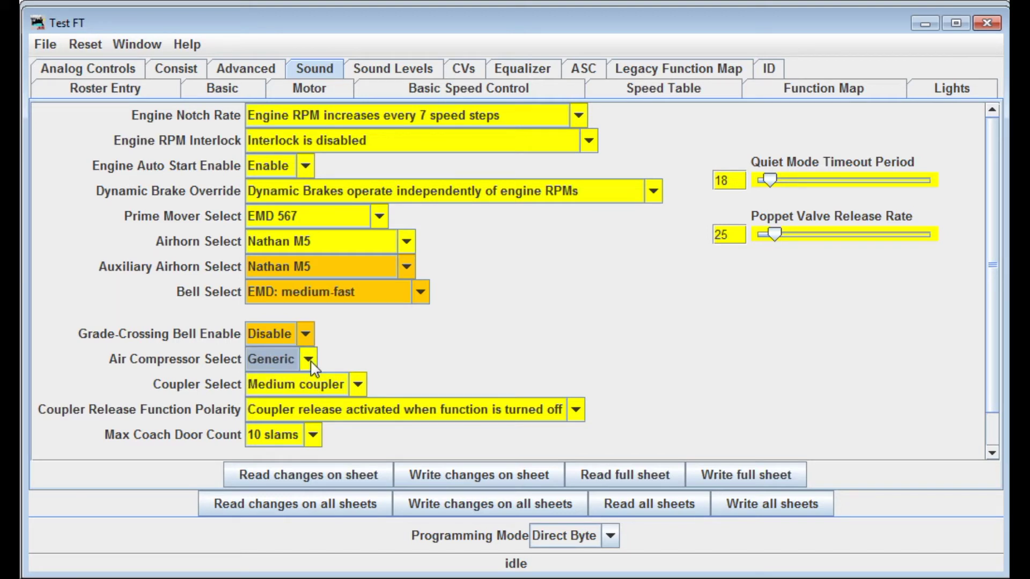
Keep the Medium coupler sound and coupler release activating when the function turns off
{"action": "left_click", "coordinate": [357, 384]}
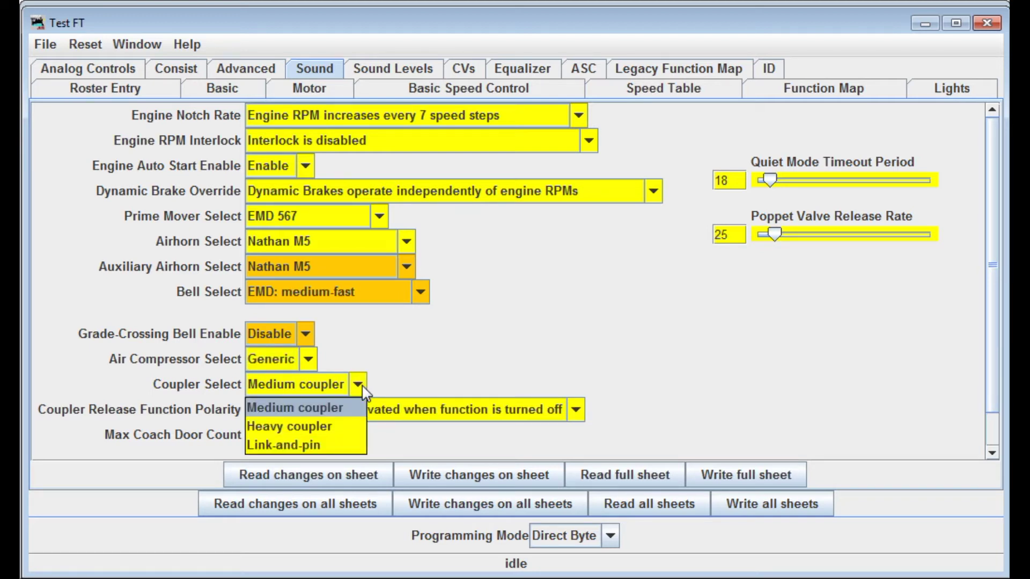
{"action": "left_click", "coordinate": [404, 392]}
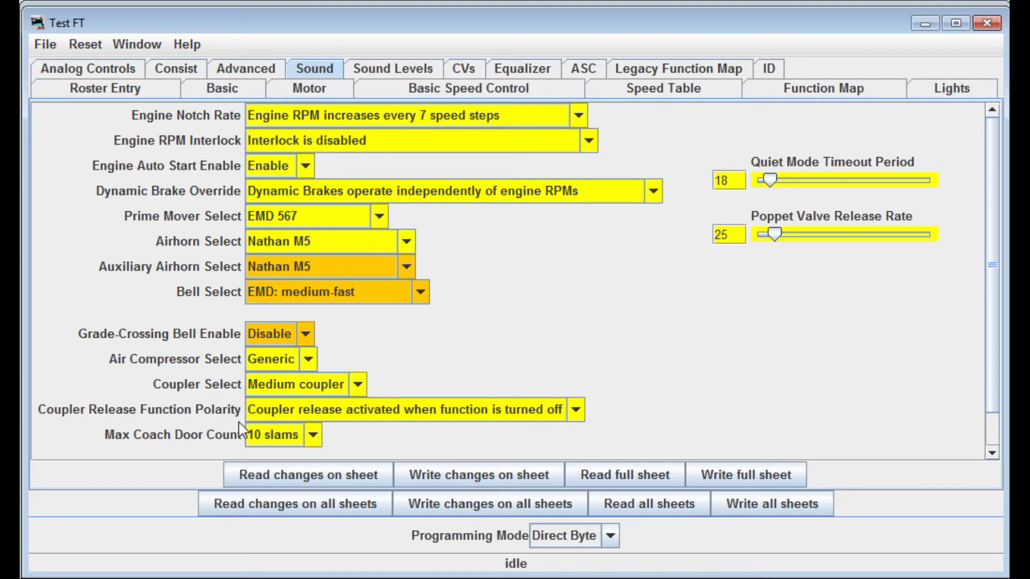
{"action": "left_click", "coordinate": [394, 414]}
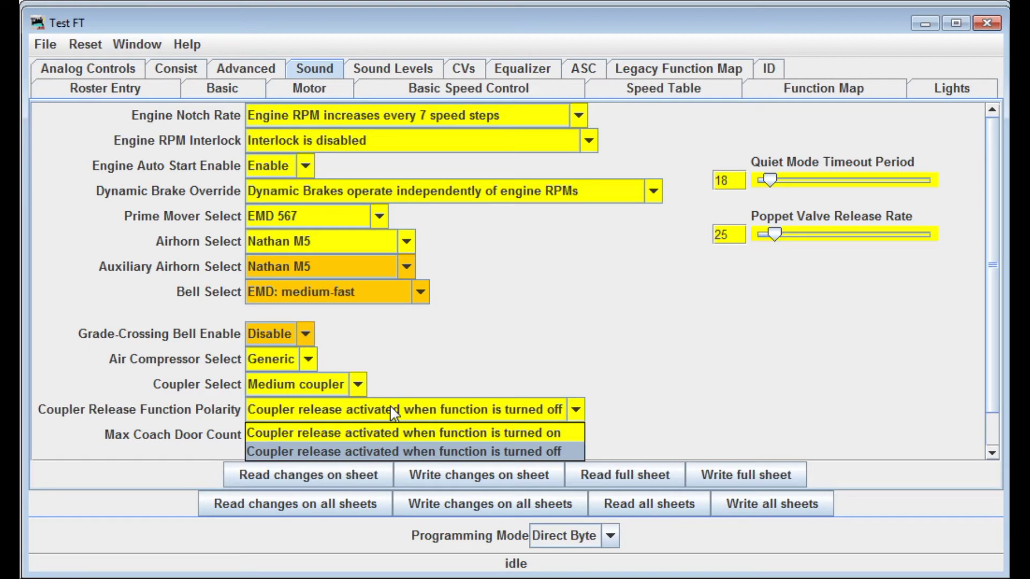
{"action": "left_click", "coordinate": [390, 408]}
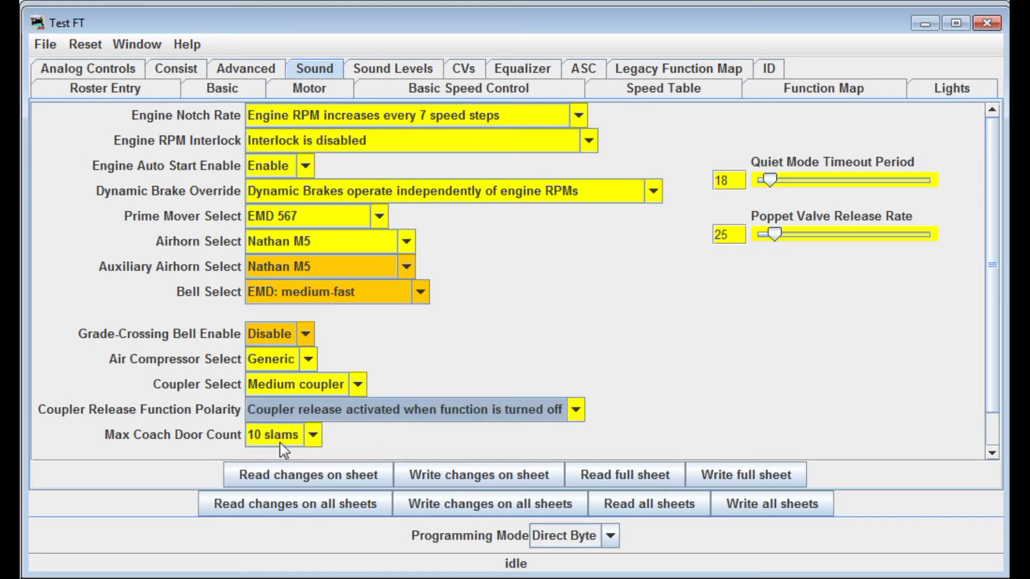
Set Max Coach Door Count to Disabled, then move to the Sound Levels sheet
{"action": "left_click", "coordinate": [317, 436]}
{"action": "left_click_drag", "start_coordinate": [314, 557], "coordinate": [328, 448]}
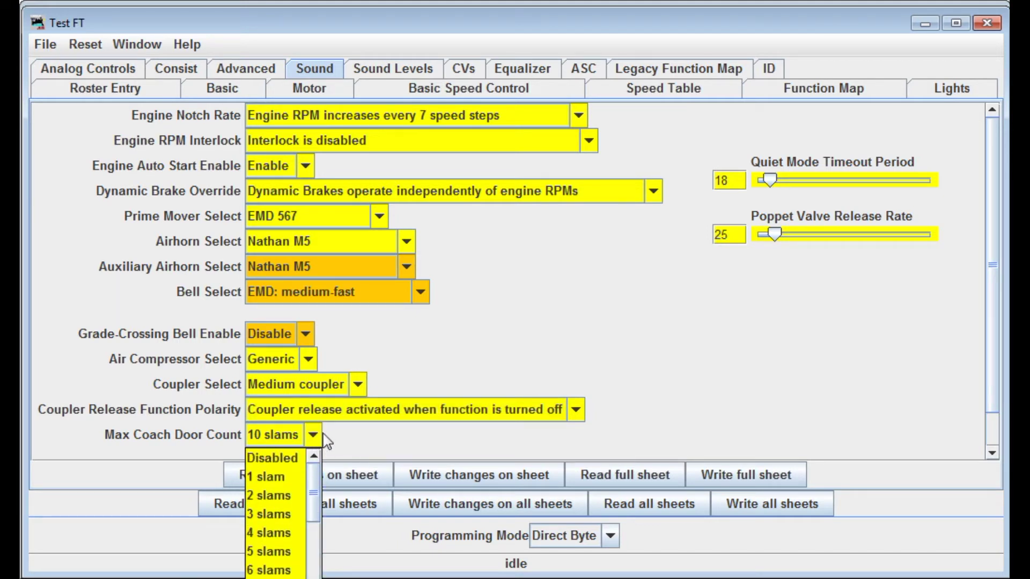
{"action": "left_click", "coordinate": [283, 456]}
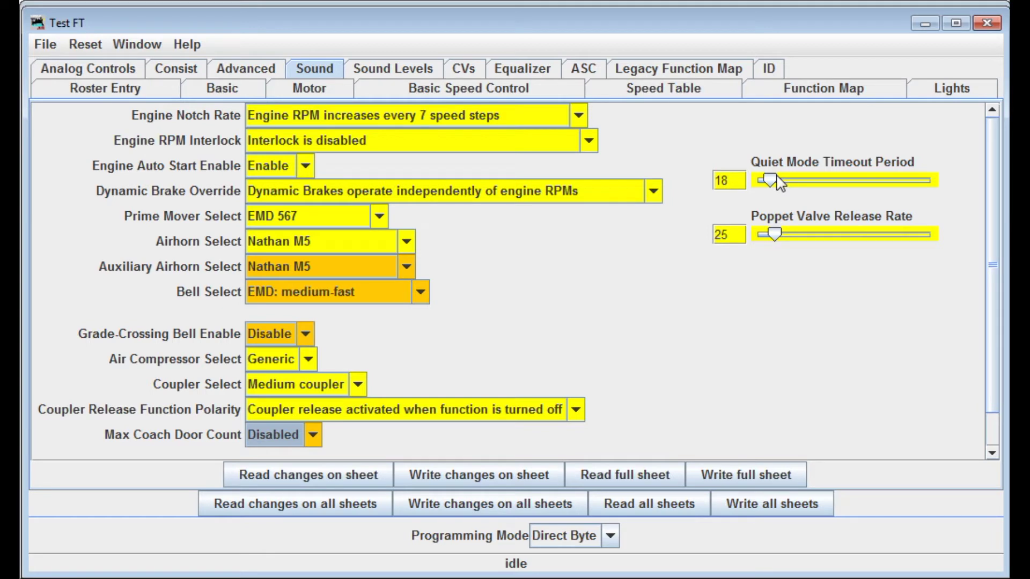
{"action": "mouse_move", "coordinate": [770, 184]}
{"action": "left_click", "coordinate": [770, 181]}
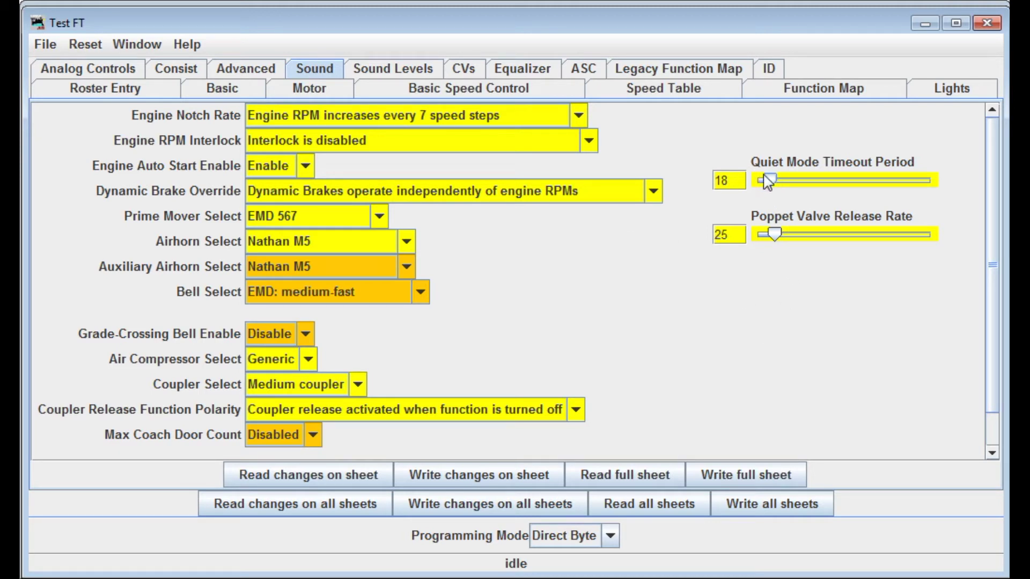
{"action": "mouse_move", "coordinate": [768, 180]}
{"action": "left_click", "coordinate": [381, 69]}
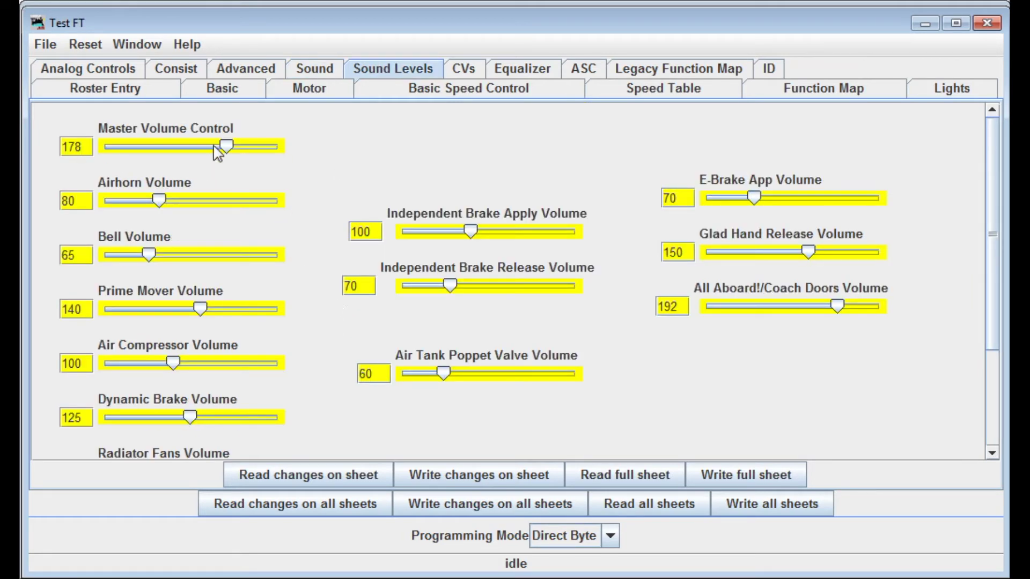
Adjust the Master Volume Control with the slider, then edit its value field to 175
{"action": "mouse_move", "coordinate": [228, 145]}
{"action": "left_mouse_down"}
{"action": "mouse_move", "coordinate": [184, 153]}
{"action": "mouse_move", "coordinate": [230, 156]}
{"action": "left_mouse_up"}
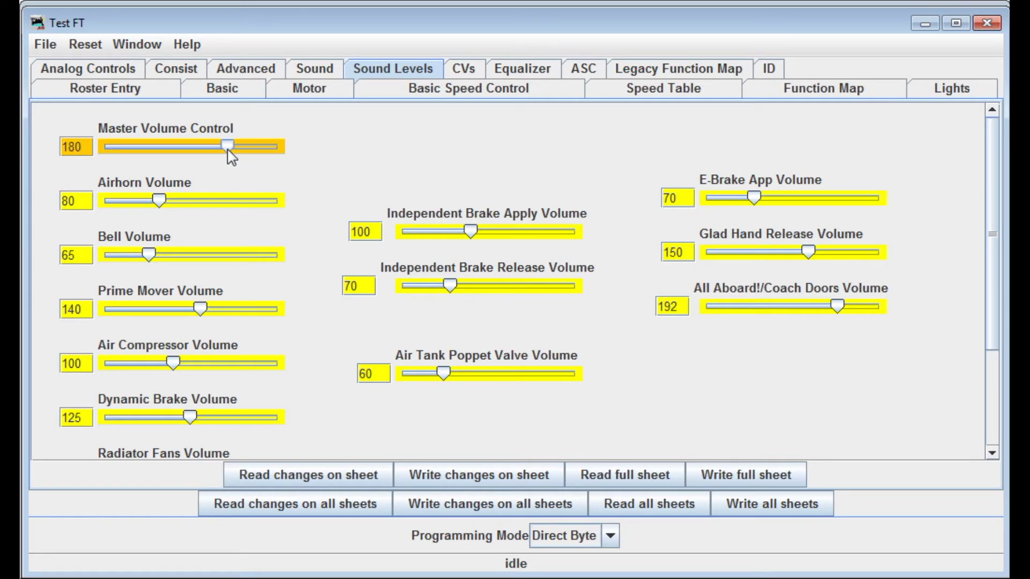
{"action": "left_click", "coordinate": [75, 146]}
{"action": "key", "text": "BackSpace"}
{"action": "key", "text": "BackSpace"}
{"action": "type", "text": "75"}
{"action": "left_click", "coordinate": [462, 72]}
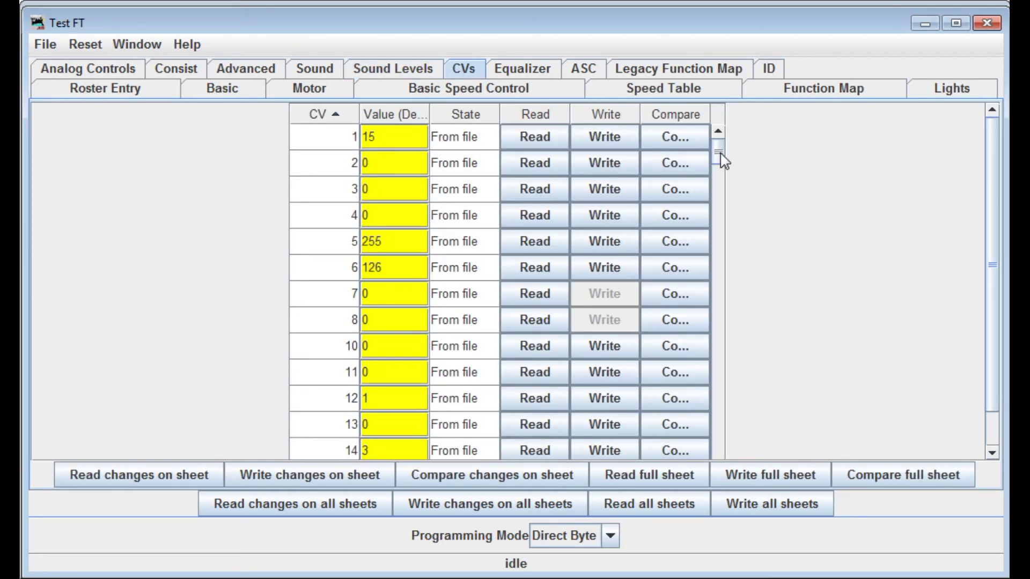
Enter 1015 as CV 1's value, correct the digits, and scroll down the CV table
{"action": "left_click_drag", "start_coordinate": [720, 155], "coordinate": [717, 134]}
{"action": "double_click", "coordinate": [372, 135]}
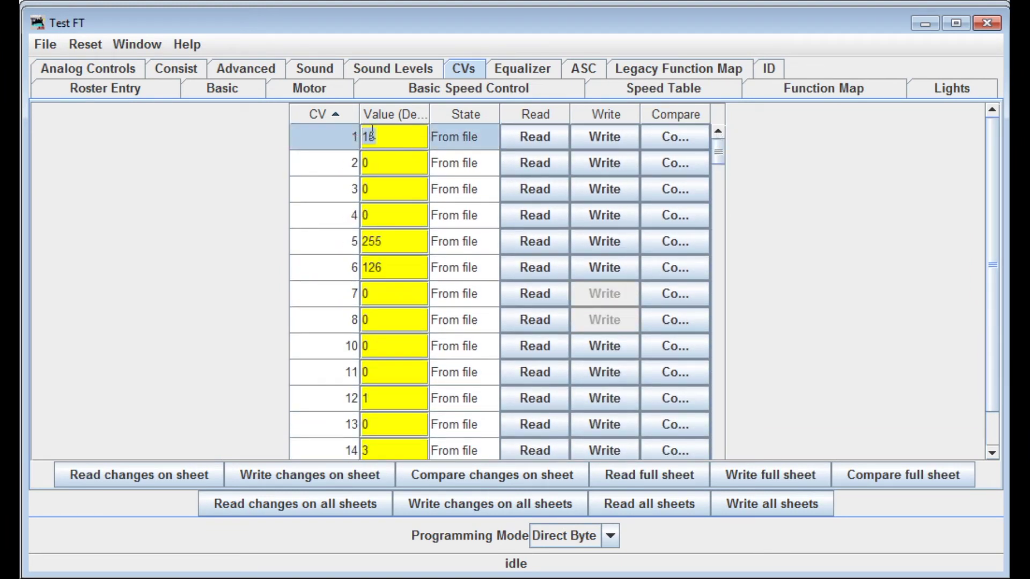
{"action": "type", "text": "1015"}
{"action": "key", "text": "BackSpace"}
{"action": "key", "text": "BackSpace"}
{"action": "key", "text": "BackSpace"}
{"action": "left_click_drag", "start_coordinate": [717, 153], "coordinate": [715, 194]}
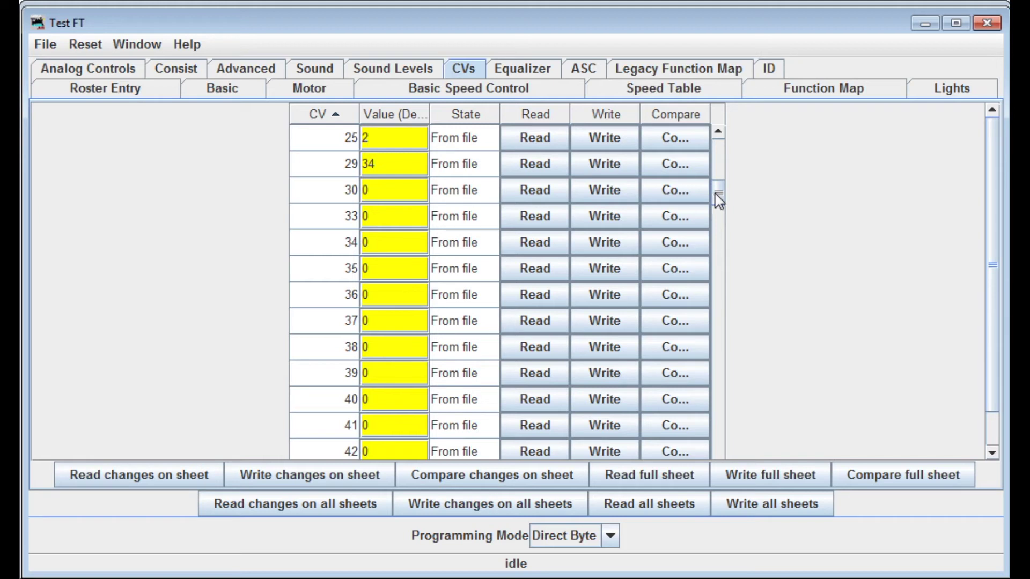
{"action": "left_click", "coordinate": [509, 72]}
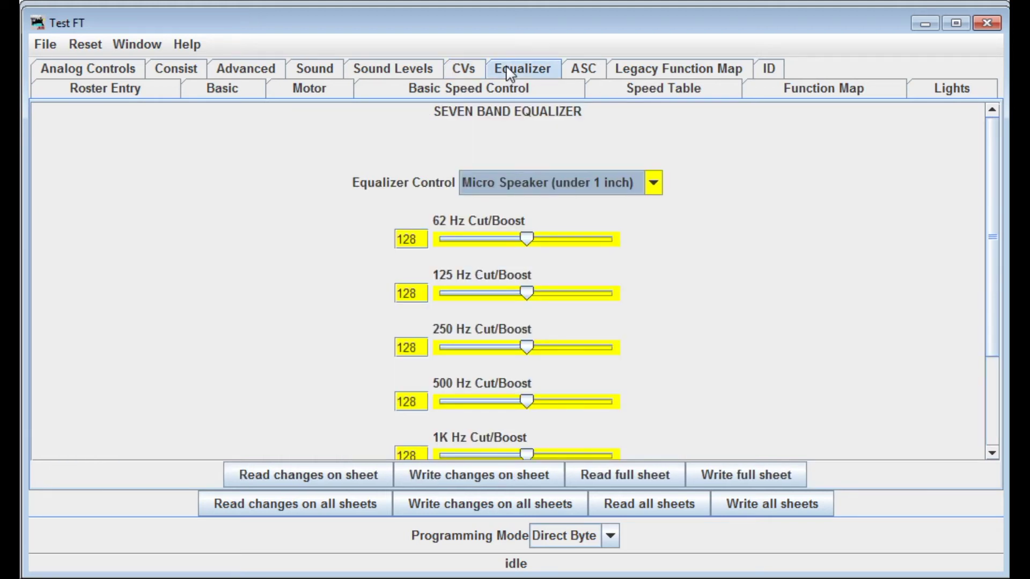
Scroll through the seven equalizer bands, 62 Hz to 4K Hz, all at 128
{"action": "left_click_drag", "start_coordinate": [993, 157], "coordinate": [995, 217]}
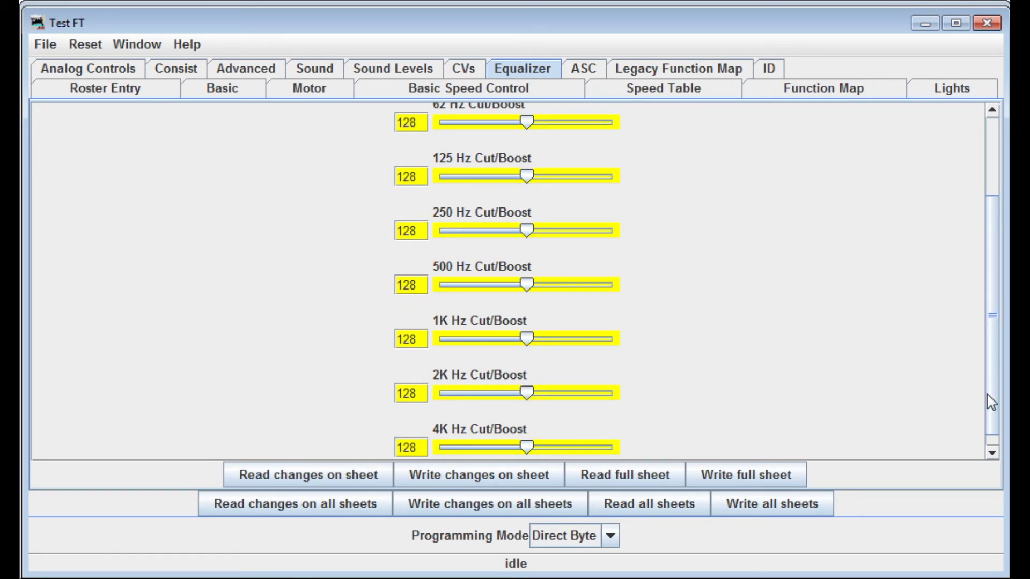
{"action": "left_click_drag", "start_coordinate": [988, 397], "coordinate": [998, 300]}
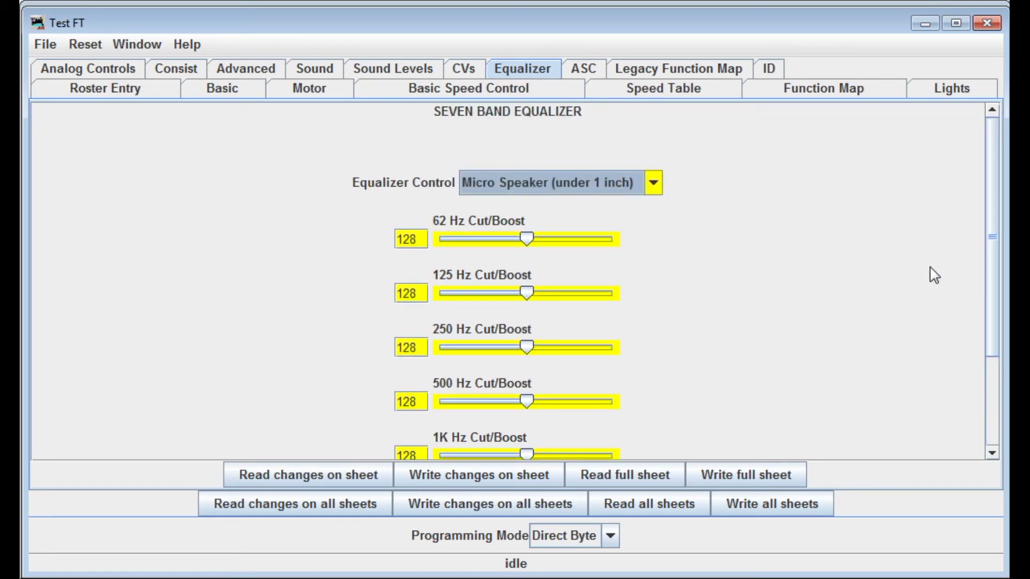
{"action": "left_click_drag", "start_coordinate": [990, 258], "coordinate": [944, 195]}
{"action": "left_click", "coordinate": [653, 184]}
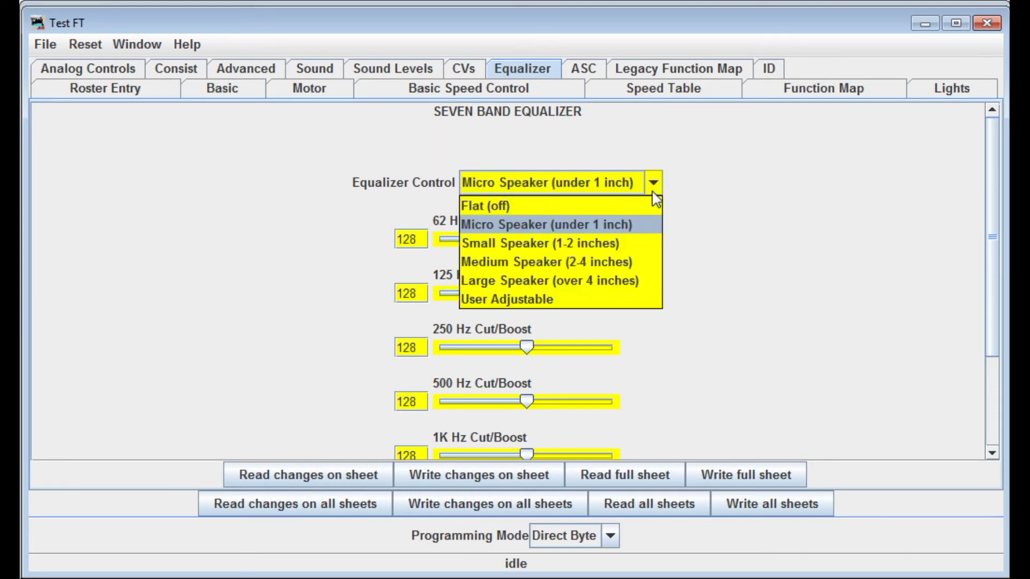
Switch the equalizer to User Adjustable and set the 62, 125, 250 Hz bands to 66, 174, 107
{"action": "left_click", "coordinate": [470, 207]}
{"action": "left_click", "coordinate": [505, 188]}
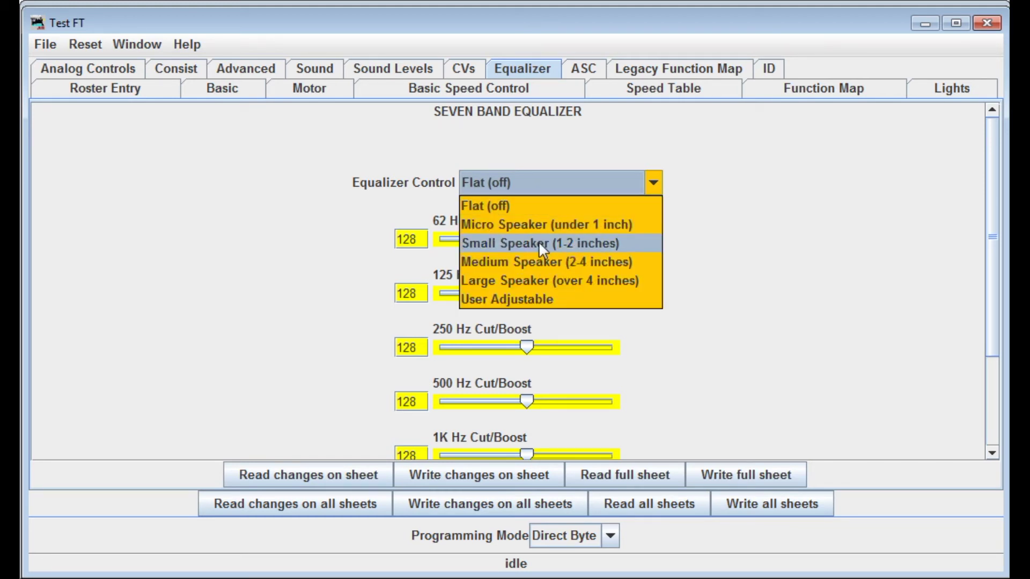
{"action": "left_click", "coordinate": [564, 298]}
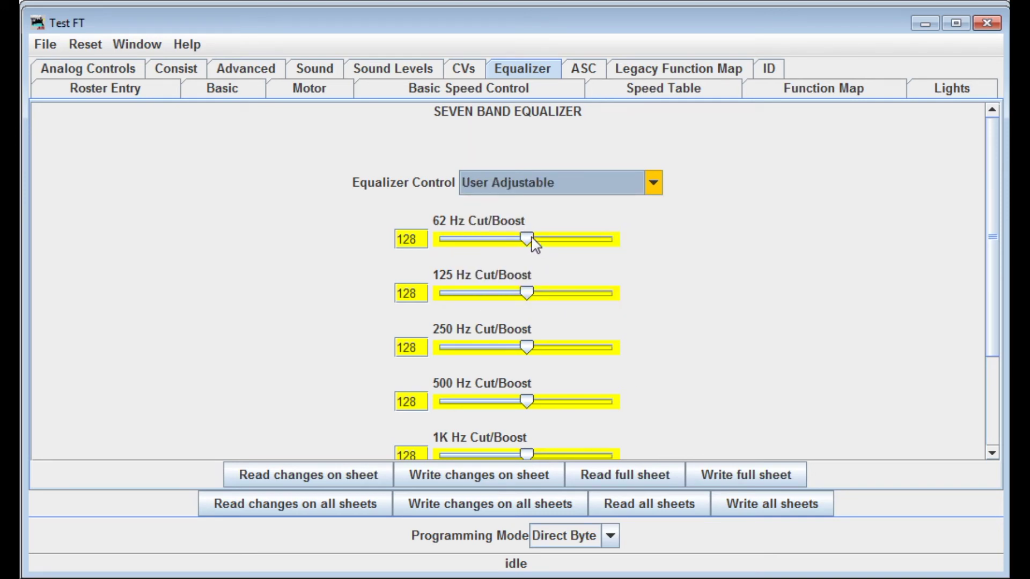
{"action": "left_click_drag", "start_coordinate": [532, 239], "coordinate": [486, 239]}
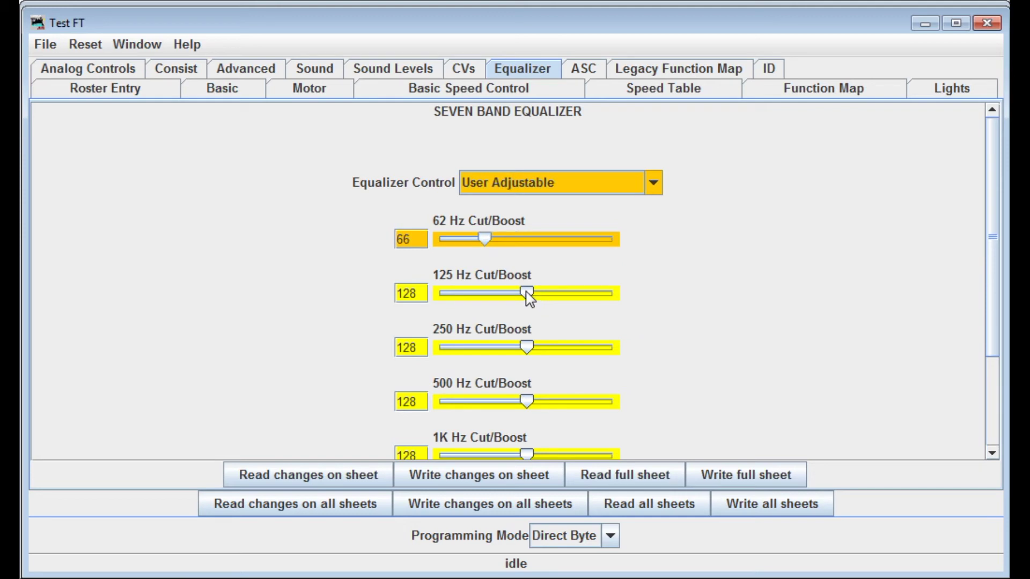
{"action": "left_click_drag", "start_coordinate": [529, 294], "coordinate": [558, 297]}
{"action": "mouse_move", "coordinate": [528, 346]}
{"action": "left_mouse_down"}
{"action": "mouse_move", "coordinate": [520, 361]}
{"action": "mouse_move", "coordinate": [513, 354]}
{"action": "left_mouse_up"}
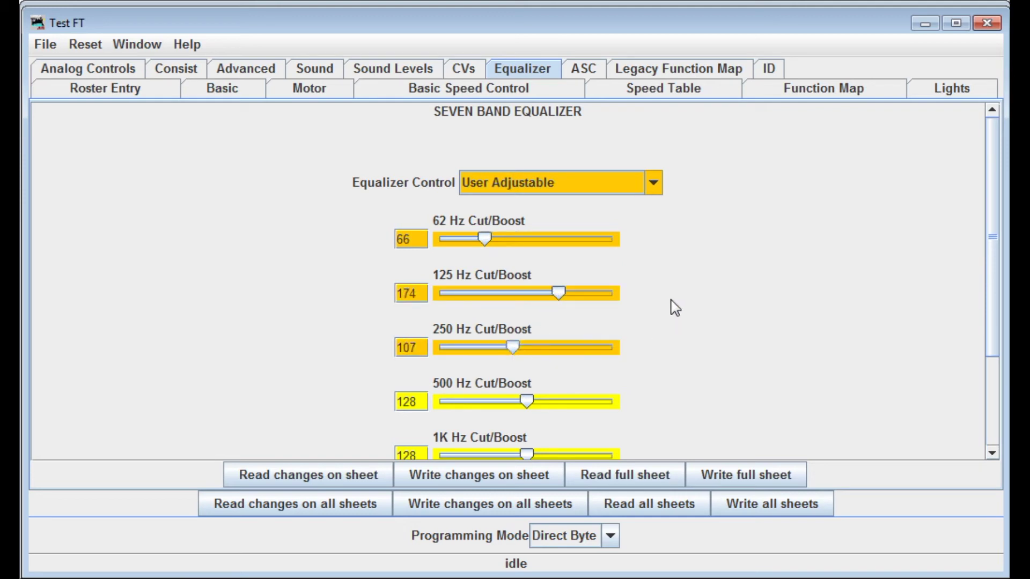
Set Equalizer Control back to Micro Speaker (under 1 inch) and scroll down the sheet
{"action": "left_click", "coordinate": [654, 184]}
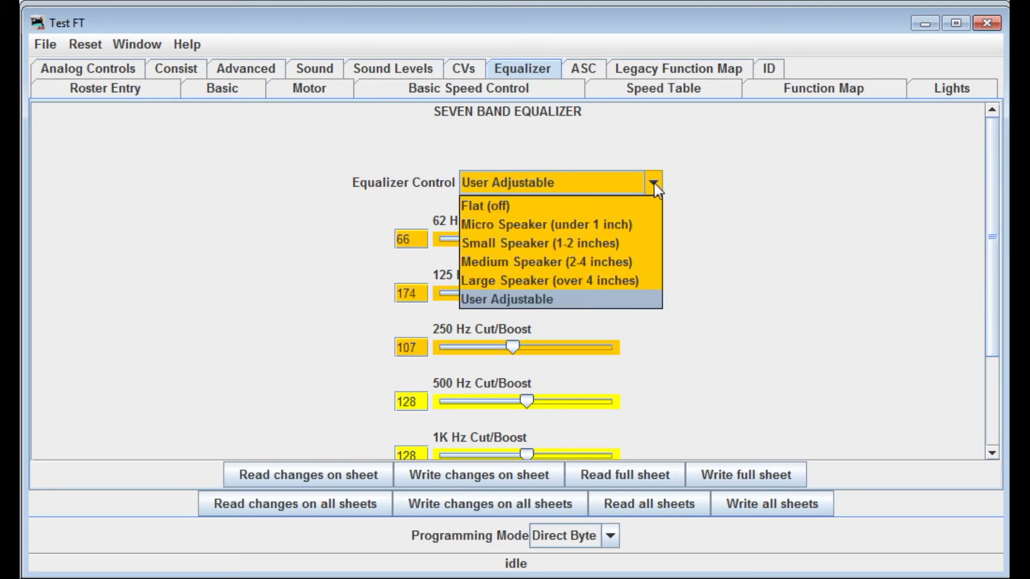
{"action": "left_click", "coordinate": [530, 227]}
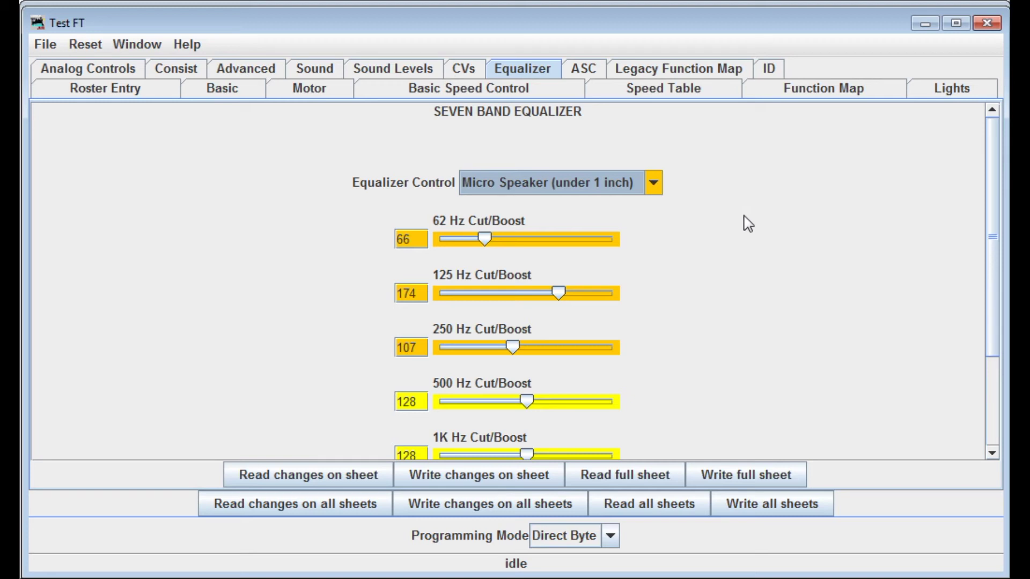
{"action": "scroll", "coordinate": [746, 247], "scroll_direction": "down", "scroll_amount": 2}
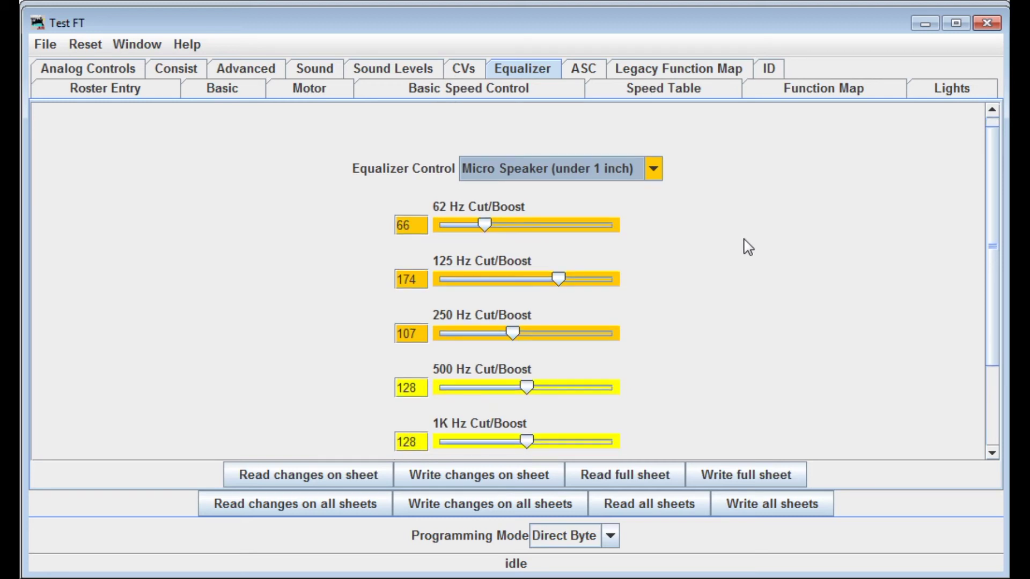
{"action": "scroll", "coordinate": [748, 244], "scroll_direction": "down", "scroll_amount": 2}
{"action": "scroll", "coordinate": [749, 243], "scroll_direction": "down", "scroll_amount": 2}
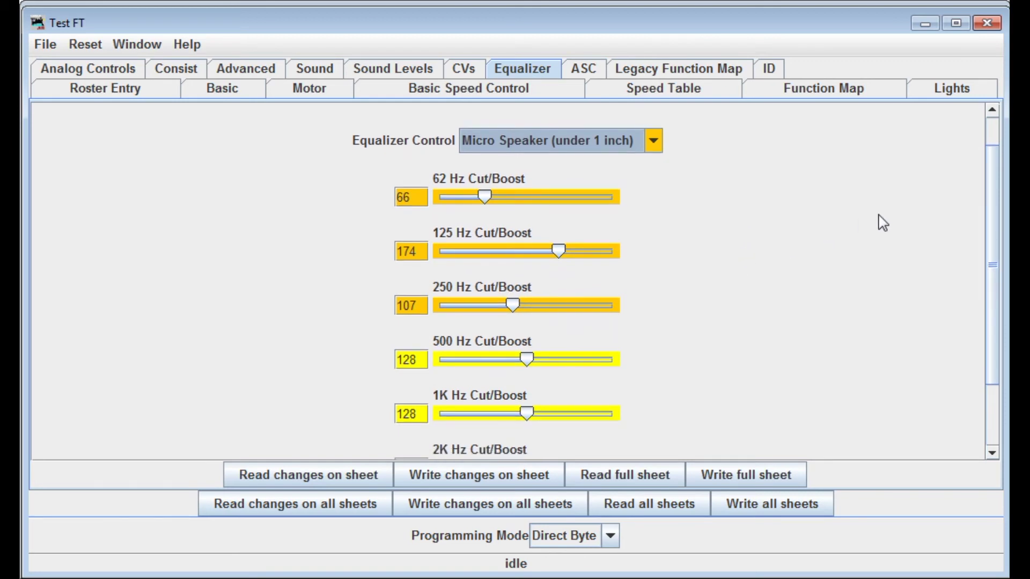
{"action": "left_click_drag", "start_coordinate": [995, 221], "coordinate": [980, 126]}
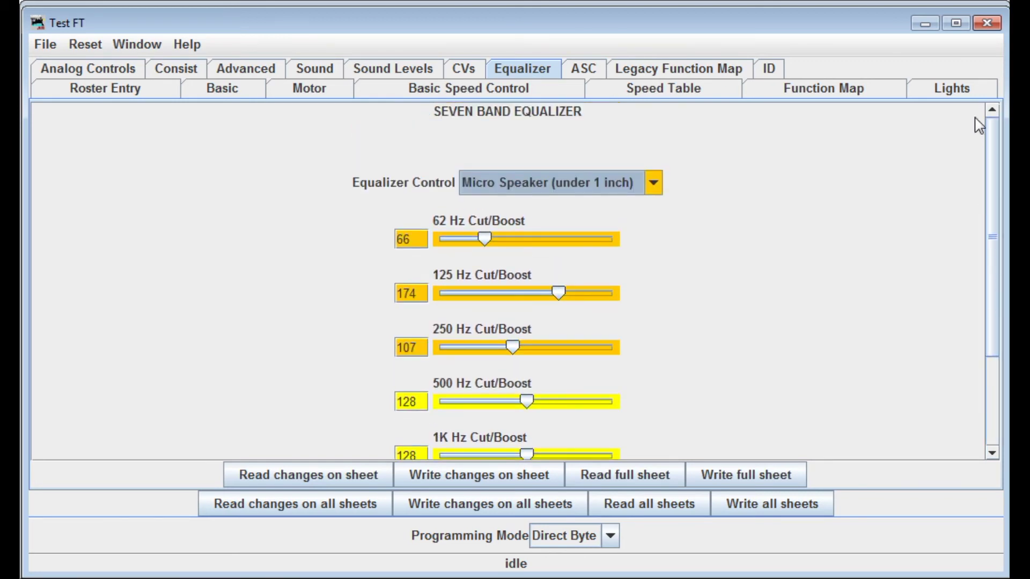
{"action": "left_click", "coordinate": [584, 74]}
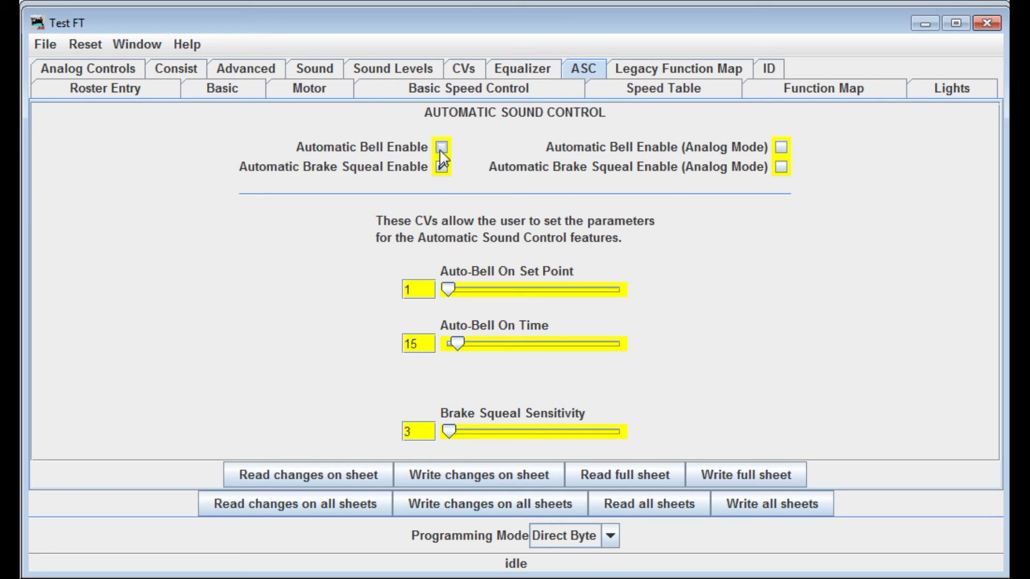
Toggle the Automatic Bell Enable setting and review the brake-squeal sliders on the ASC sheet
{"action": "double_click", "coordinate": [441, 167]}
{"action": "mouse_move", "coordinate": [449, 434]}
Bring up the Legacy Function Map sheet and scroll through its grid
{"action": "left_click", "coordinate": [623, 76]}
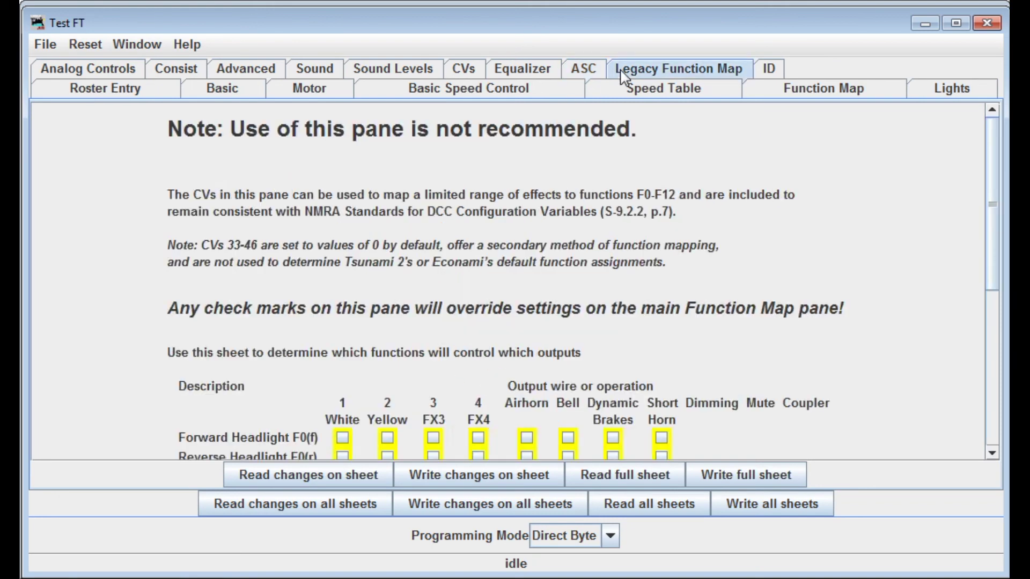
{"action": "left_click_drag", "start_coordinate": [992, 147], "coordinate": [997, 263]}
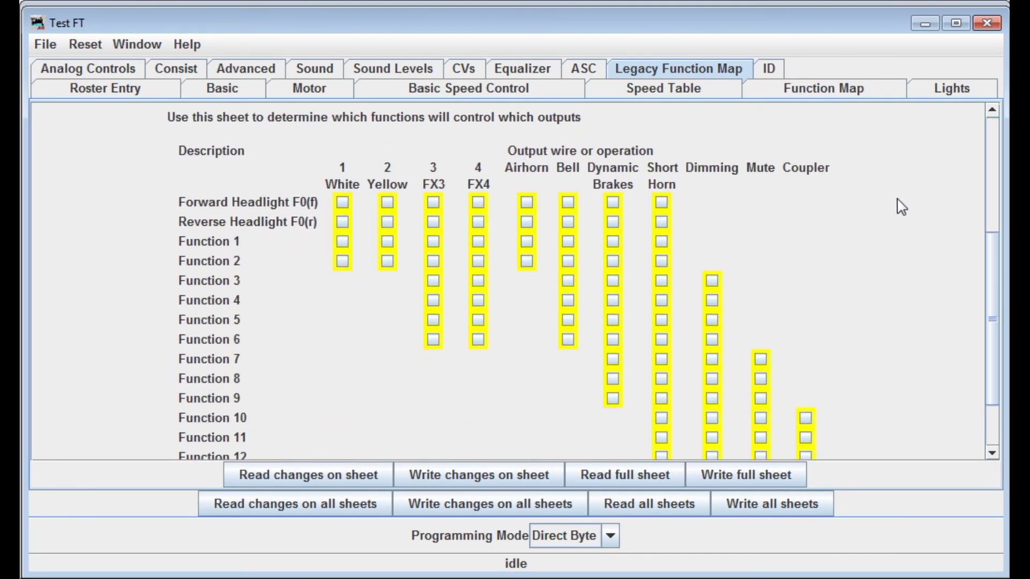
{"action": "mouse_move", "coordinate": [990, 248]}
{"action": "left_mouse_down"}
{"action": "mouse_move", "coordinate": [995, 279]}
{"action": "mouse_move", "coordinate": [980, 239]}
{"action": "left_mouse_up"}
View the Tsunami2 and Econami Extended Function Map sheet, then move on to the ID sheet
{"action": "left_click", "coordinate": [798, 97]}
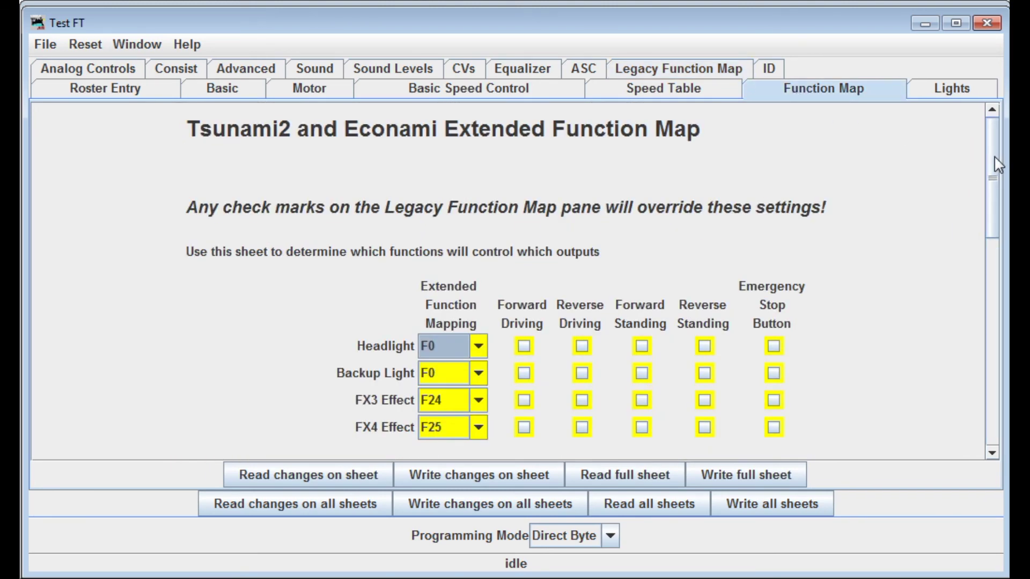
{"action": "mouse_move", "coordinate": [993, 160]}
{"action": "left_mouse_down"}
{"action": "mouse_move", "coordinate": [993, 237]}
{"action": "mouse_move", "coordinate": [992, 161]}
{"action": "left_mouse_up"}
{"action": "left_click", "coordinate": [769, 69]}
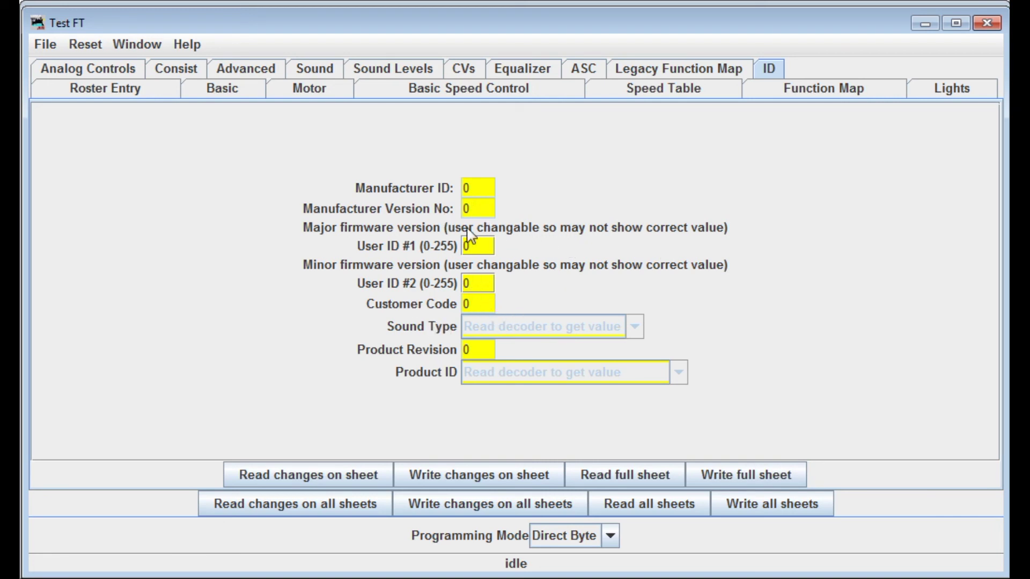
Check the Manufacturer ID and User ID fields, then return to the Test FT Roster Entry sheet
{"action": "mouse_move", "coordinate": [481, 217]}
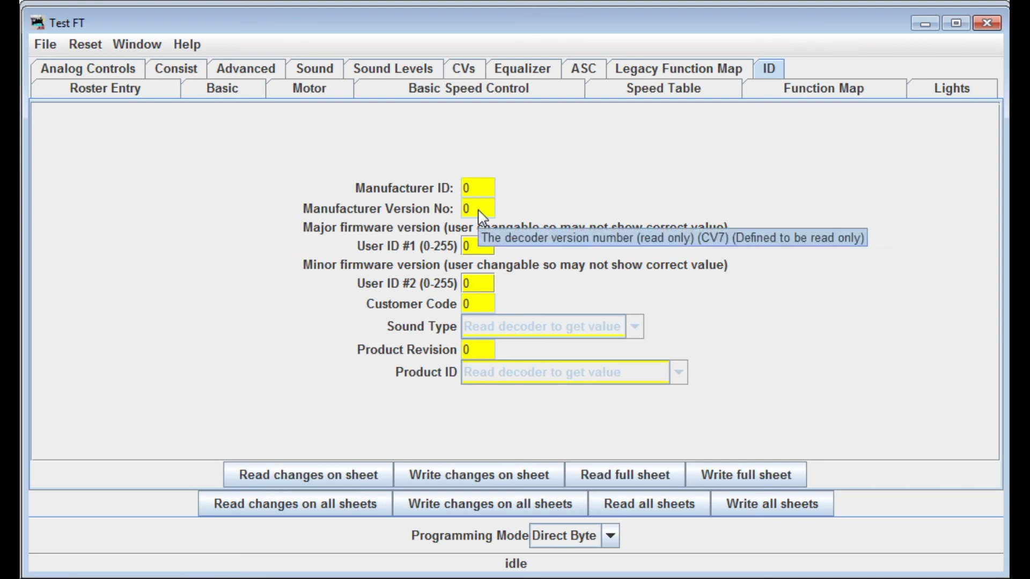
{"action": "mouse_move", "coordinate": [470, 194]}
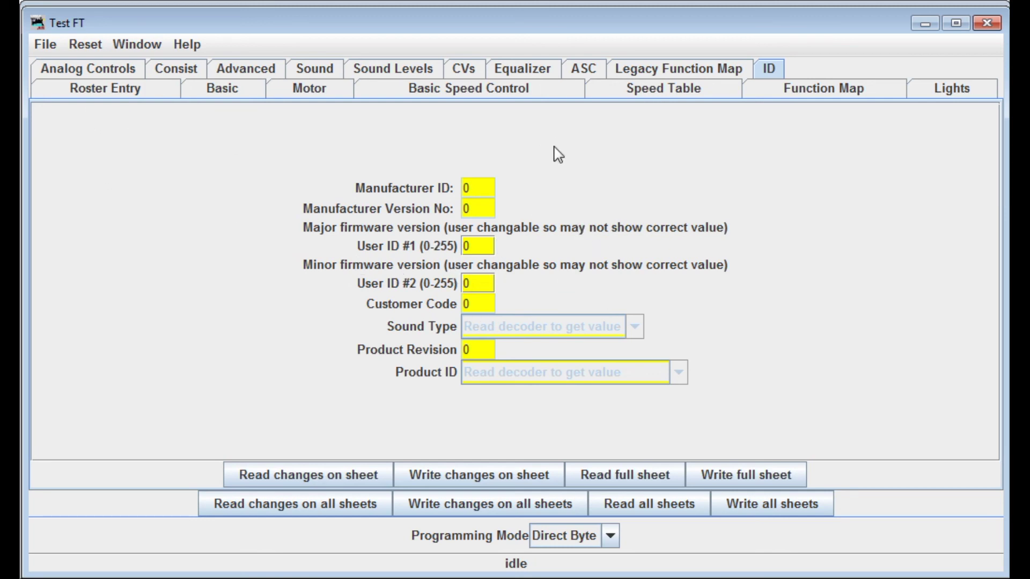
{"action": "left_click", "coordinate": [155, 92]}
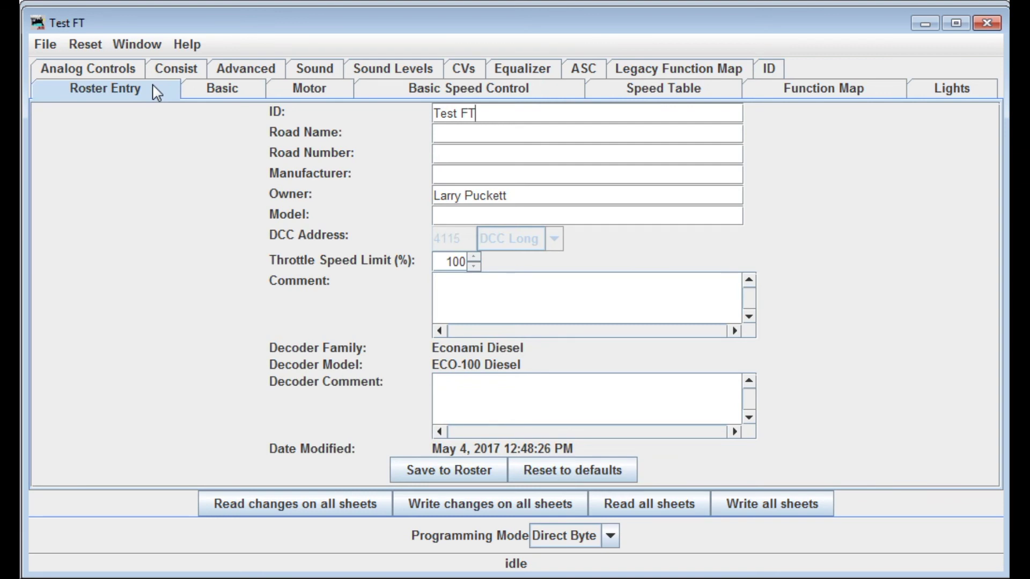